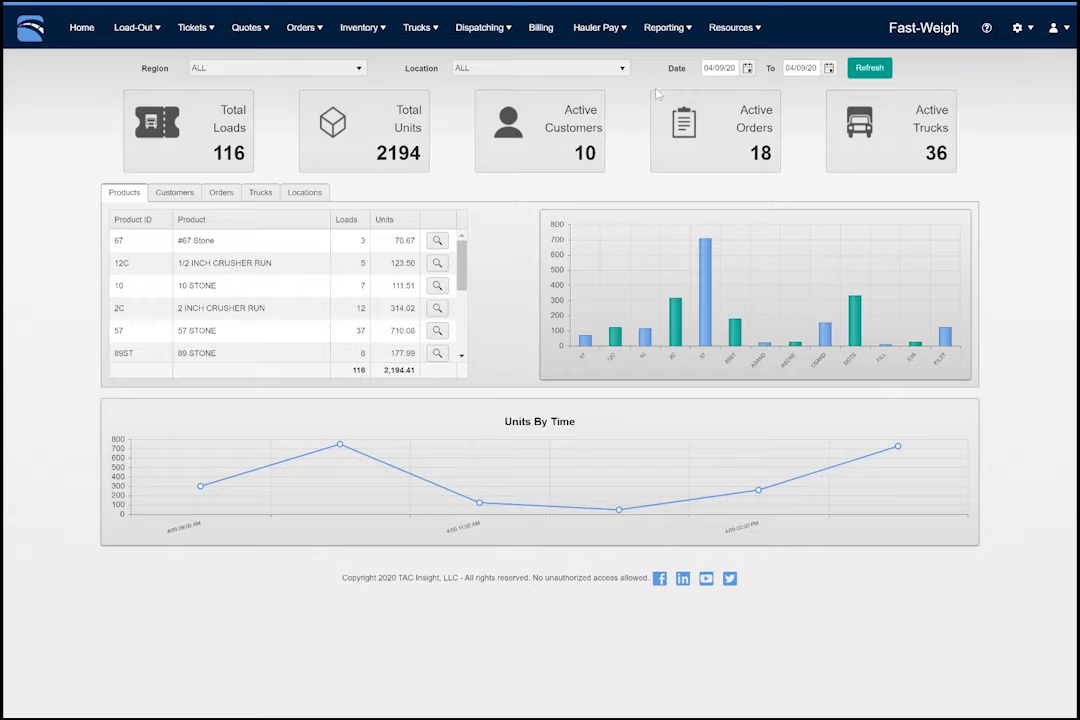
- Open the list of tax codes in the billing resources
click(730, 27)
mouse_move(744, 102)
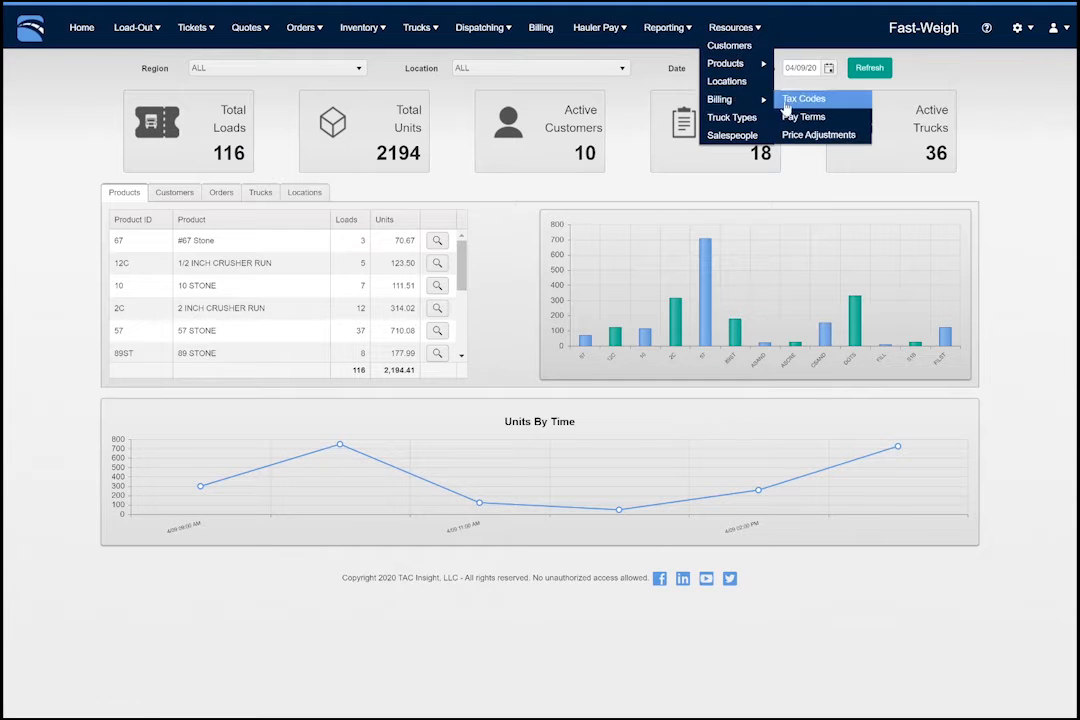
click(785, 102)
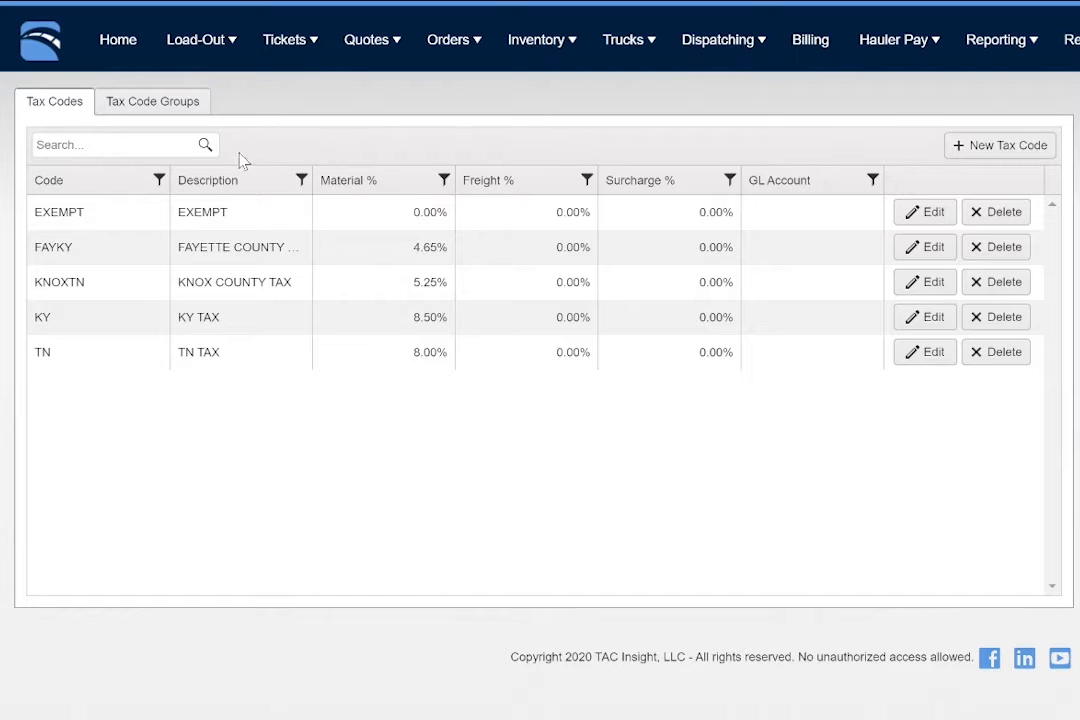
- Search the tax codes for "EX" and clear the search again
click(170, 145)
text(EX)
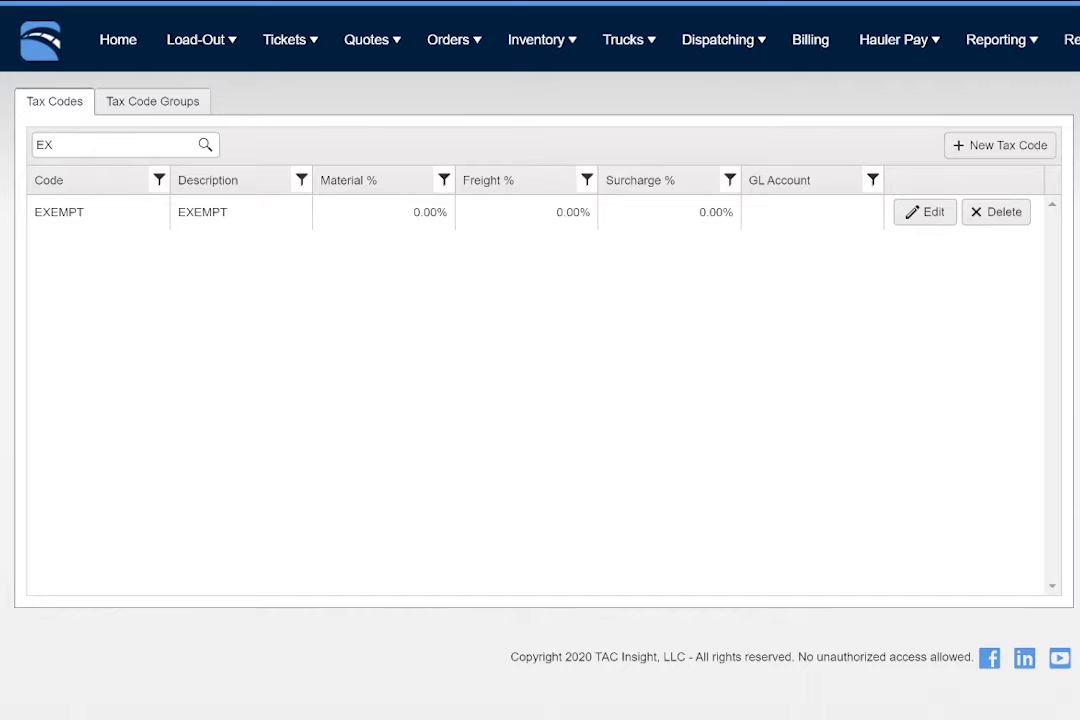
key(ctrl+a)
key(BackSpace)
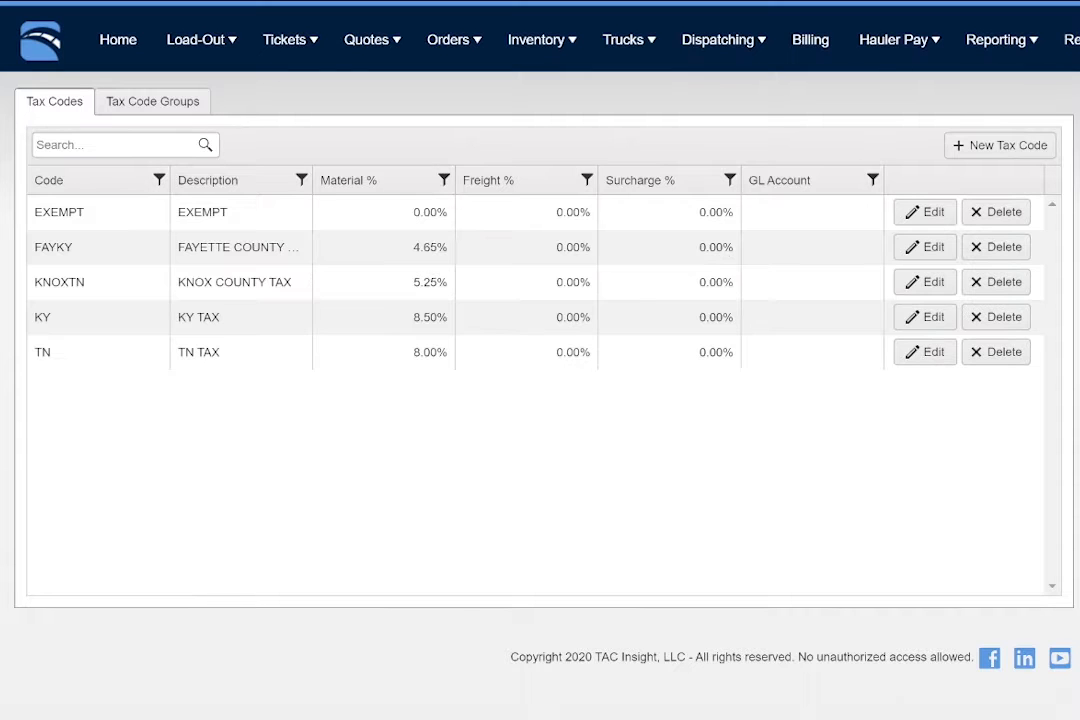
- View the filter options for the Code column and sort the tax codes by code in both directions
click(160, 182)
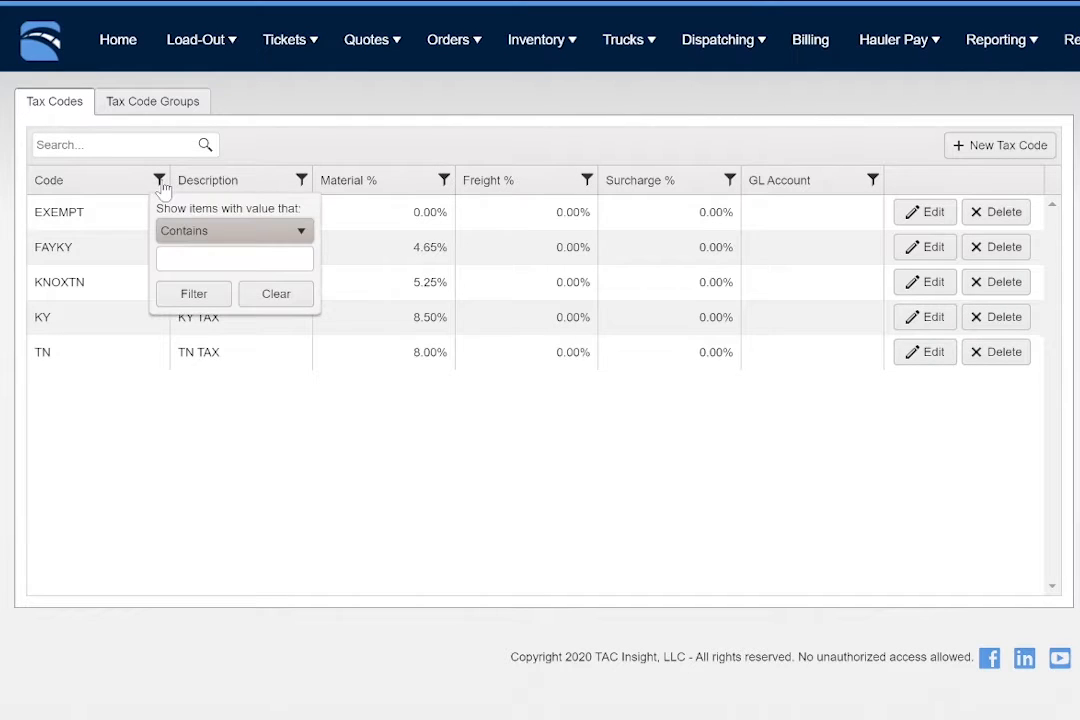
click(162, 186)
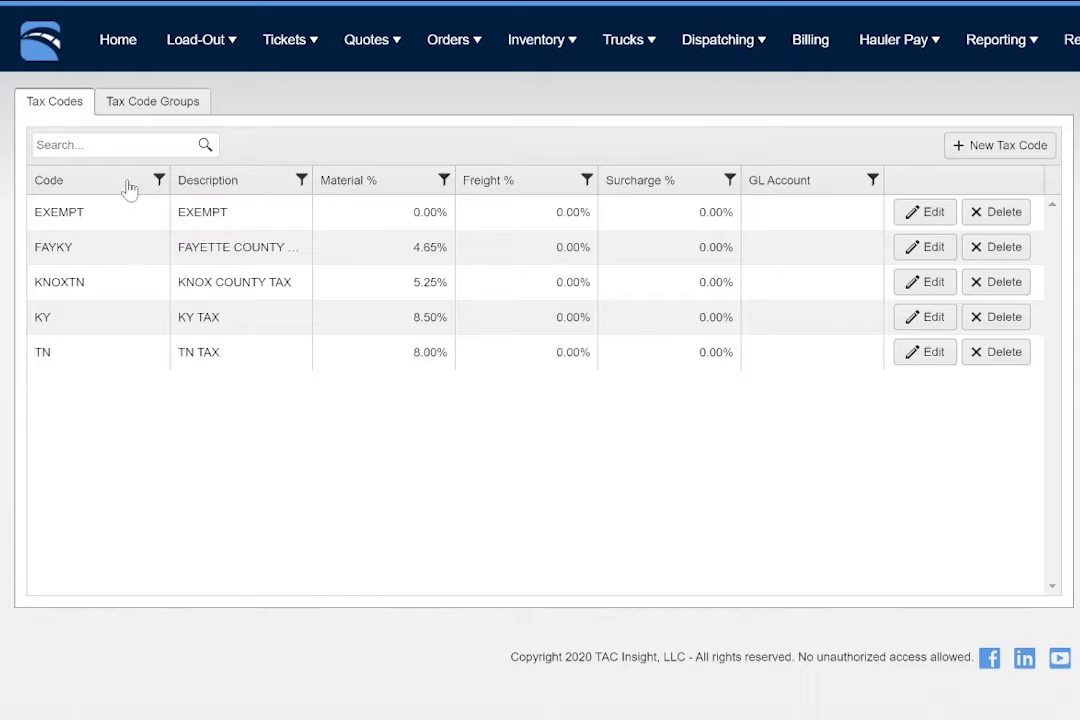
click(57, 189)
click(58, 190)
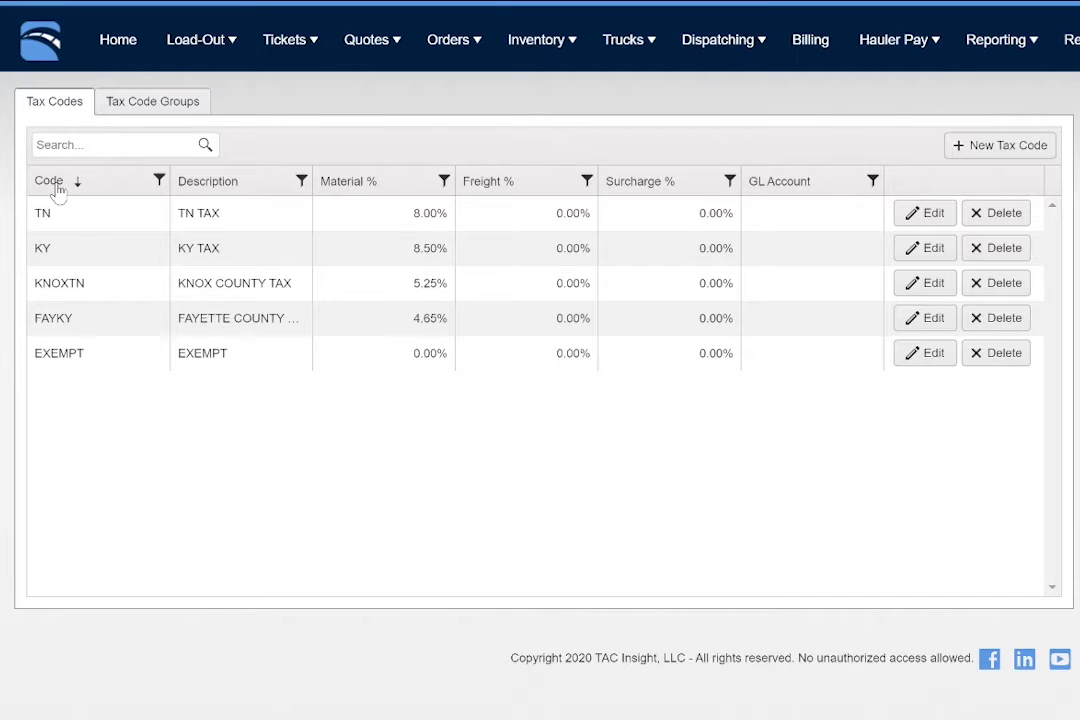
click(58, 190)
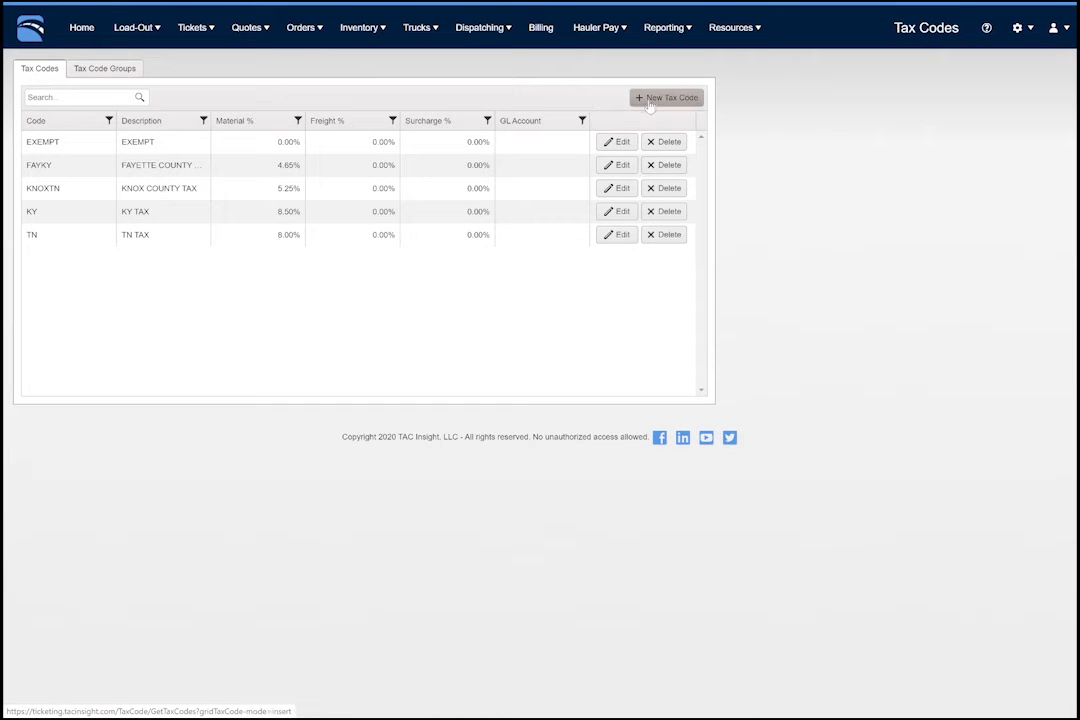
- Create and save tax code BLOUNTTN with description BLOUNT COUNTY and a material rate of 0.0725
click(651, 99)
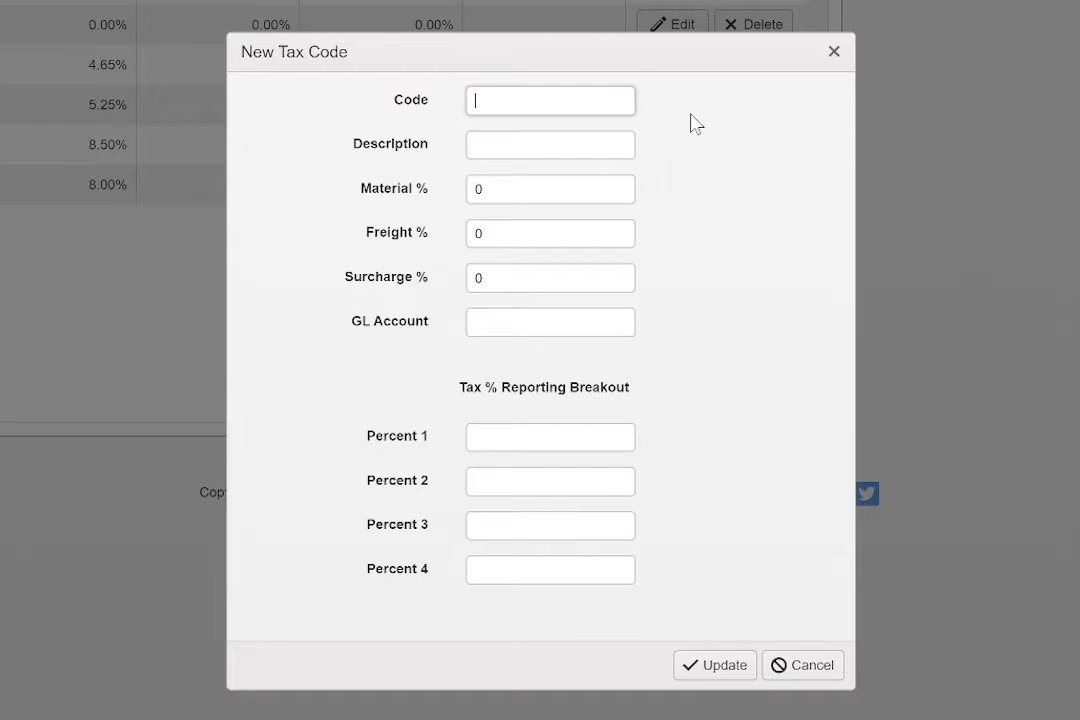
text(BLOUNTTN)
key(Tab)
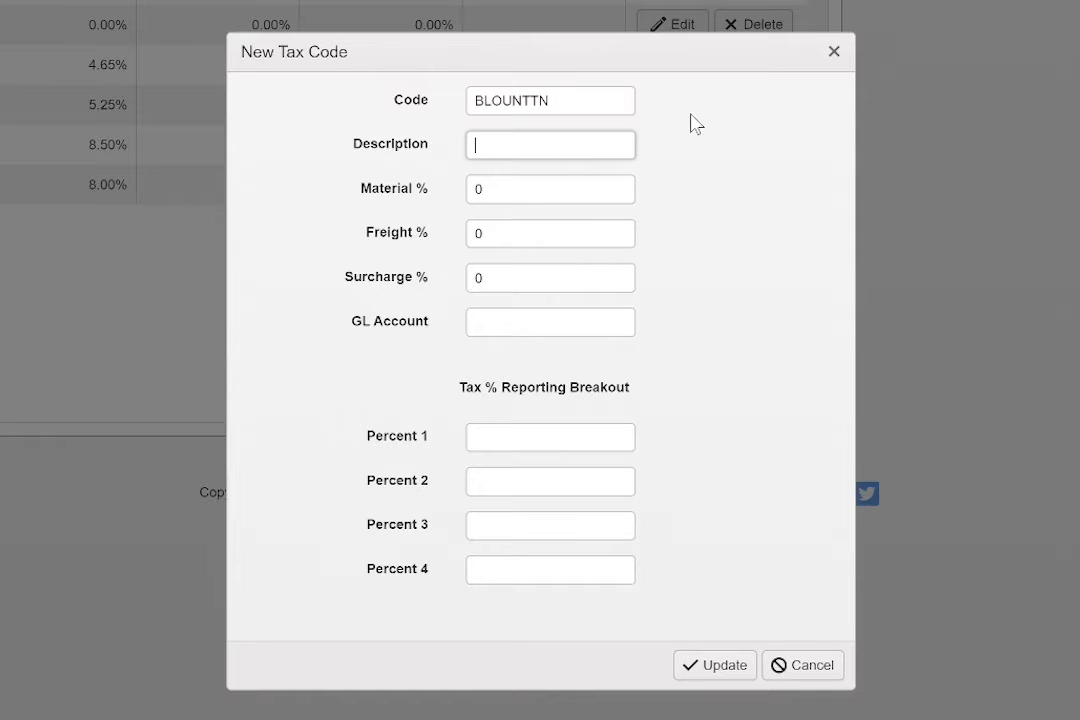
text(BLOUNT COUNTY)
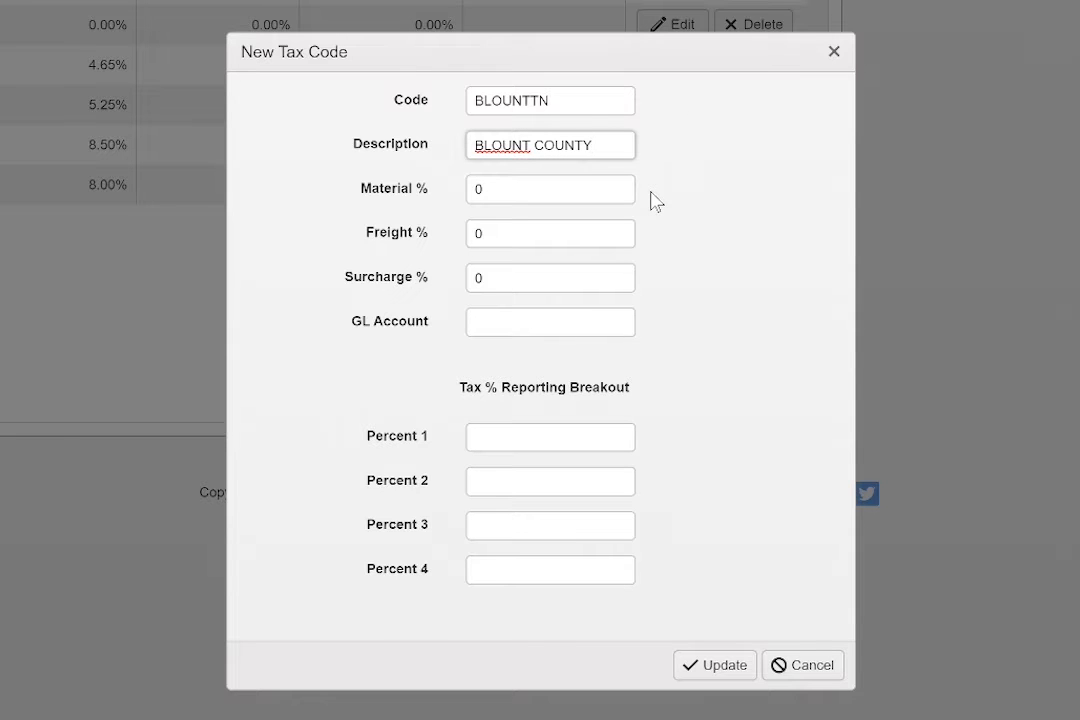
key(Tab)
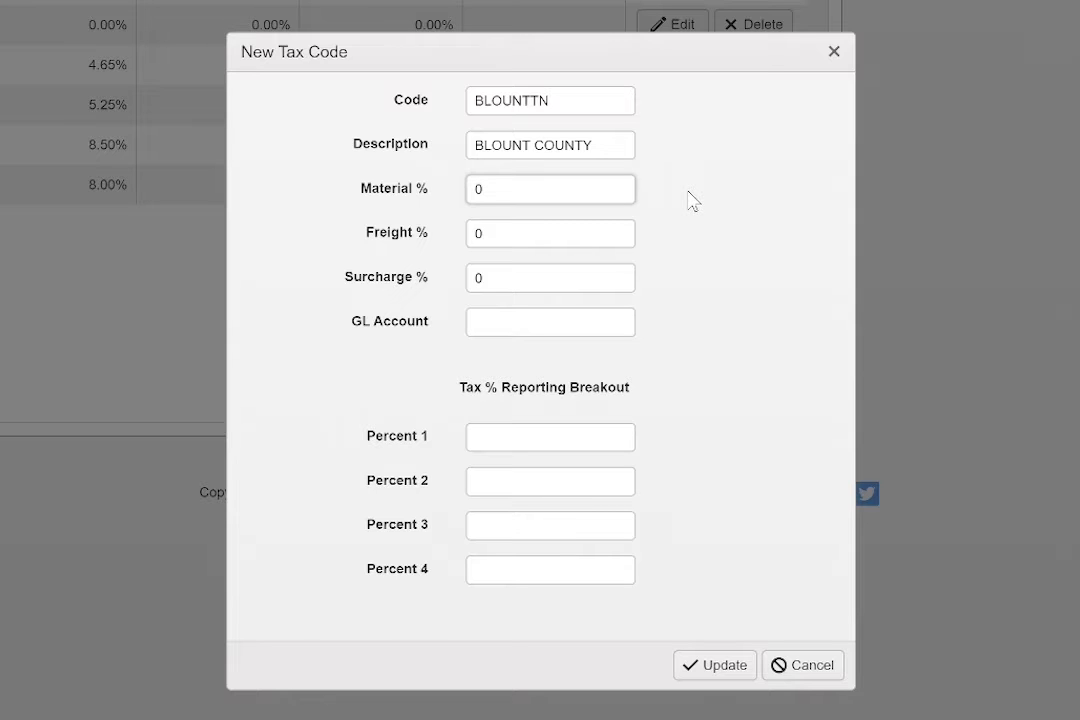
text(.0725)
click(654, 250)
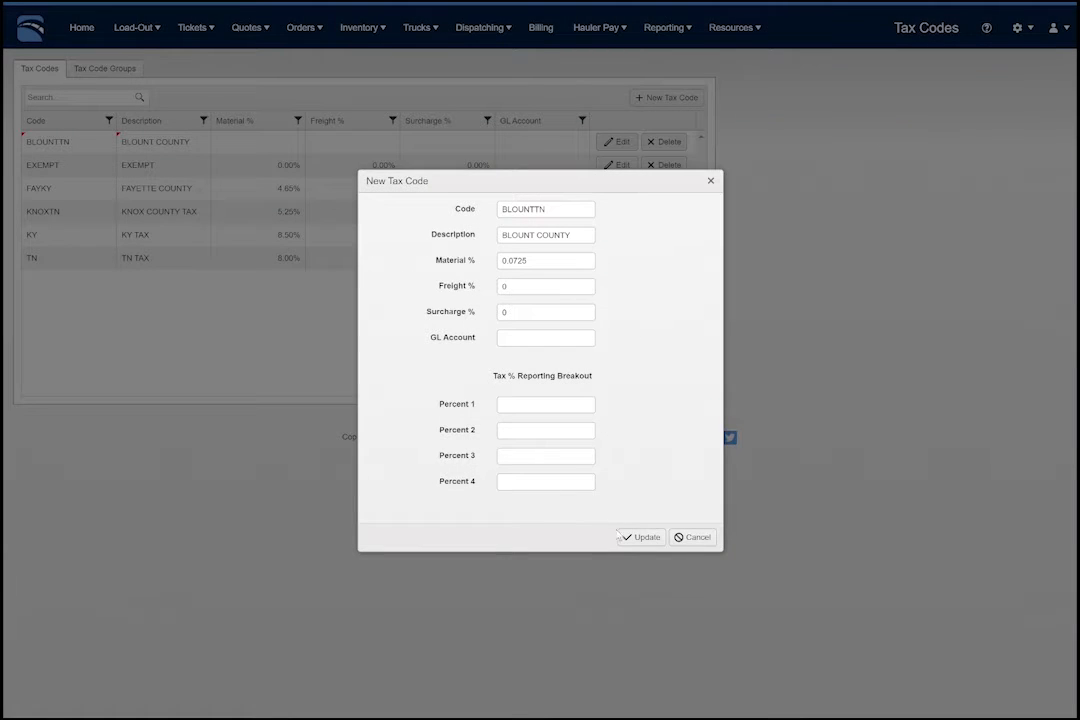
click(623, 538)
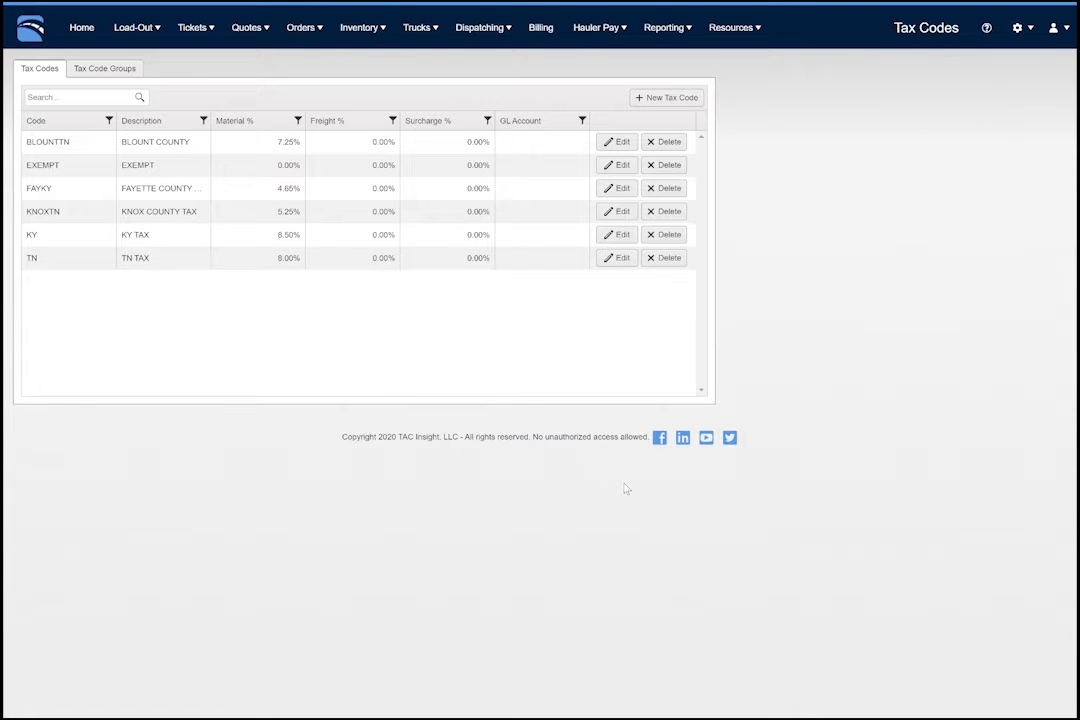
- Review the details of the EXEMPT tax code and close it without changes
click(619, 168)
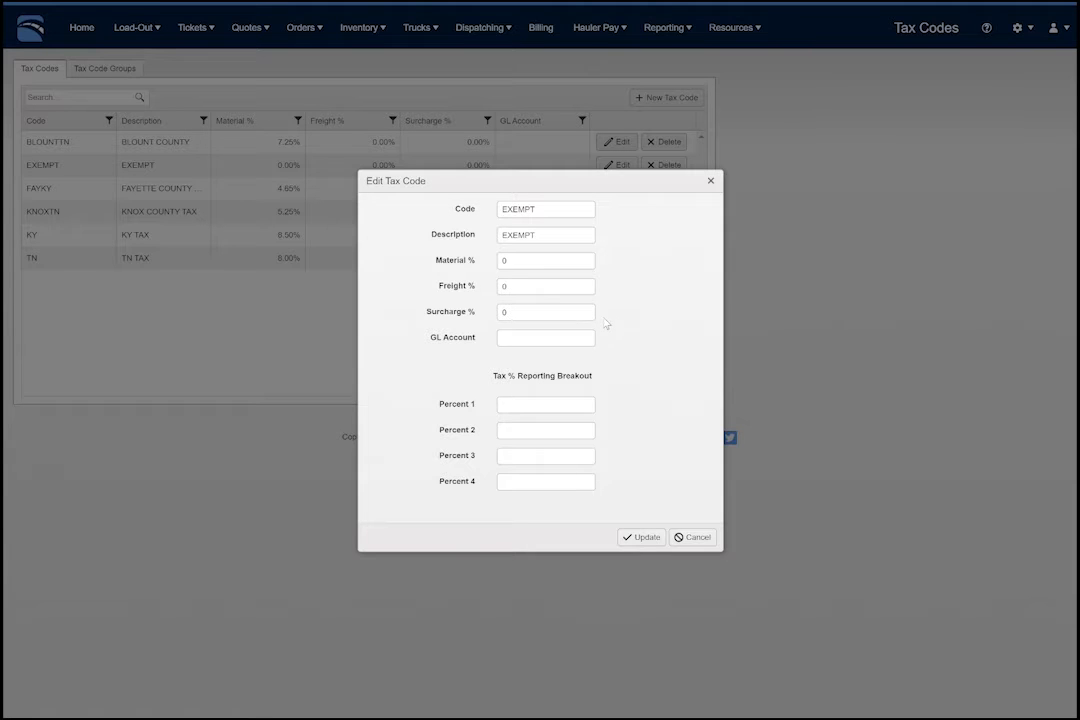
click(689, 537)
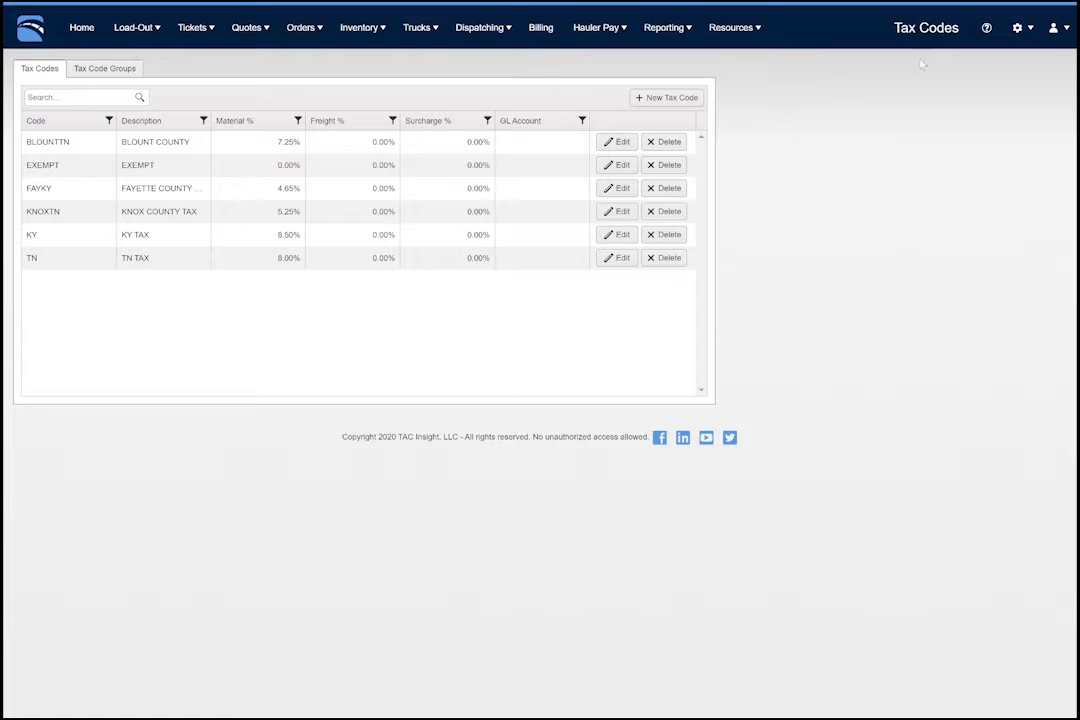
- Enable Use Secondary Tax in the portal settings and save them
click(1018, 28)
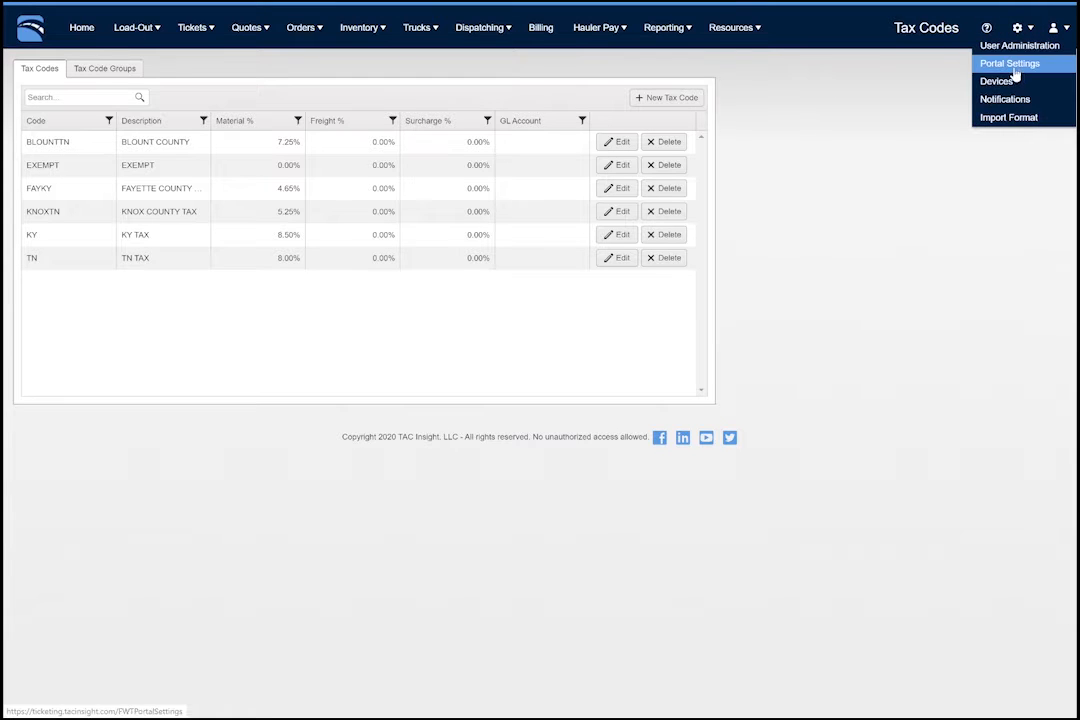
click(1012, 64)
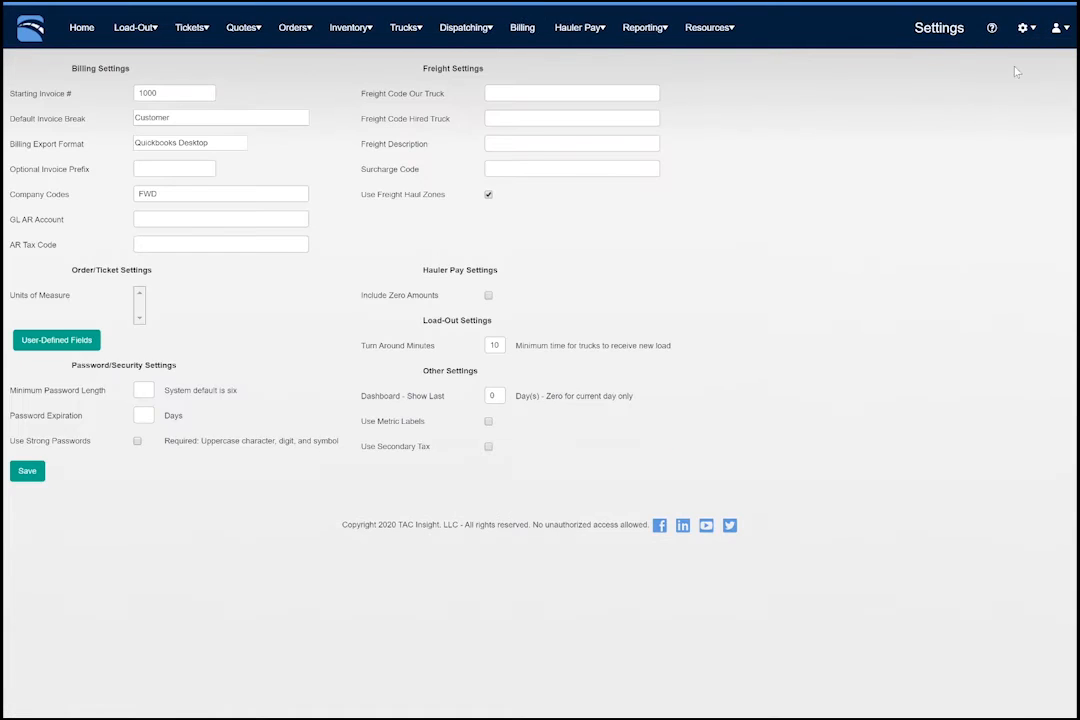
click(488, 447)
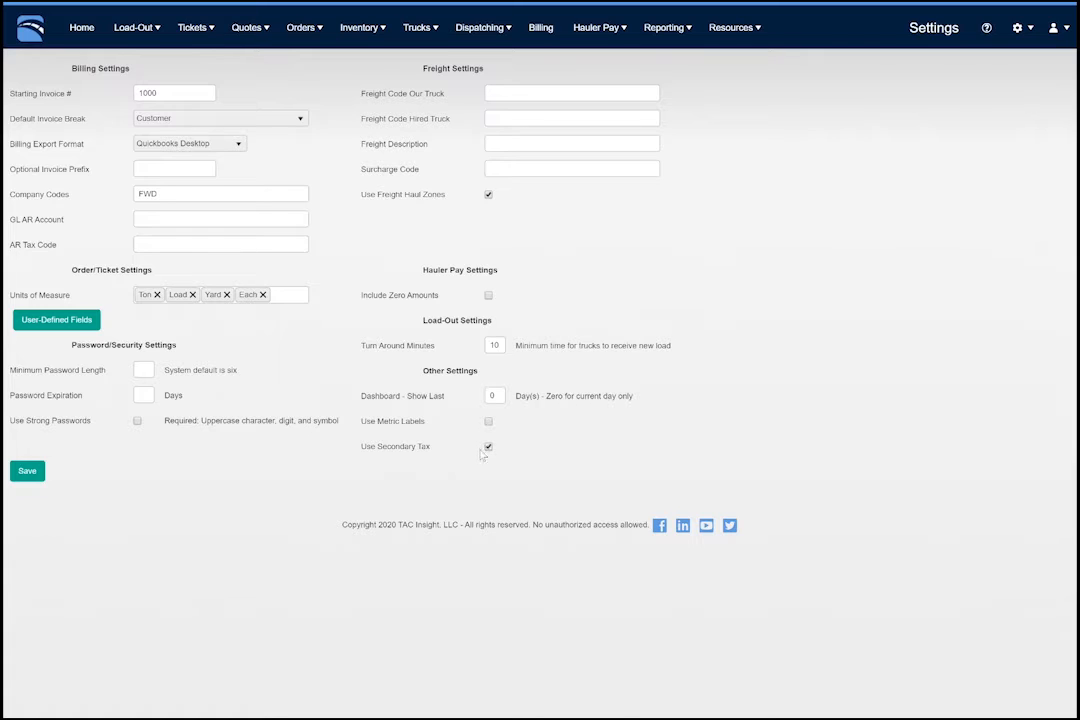
click(30, 471)
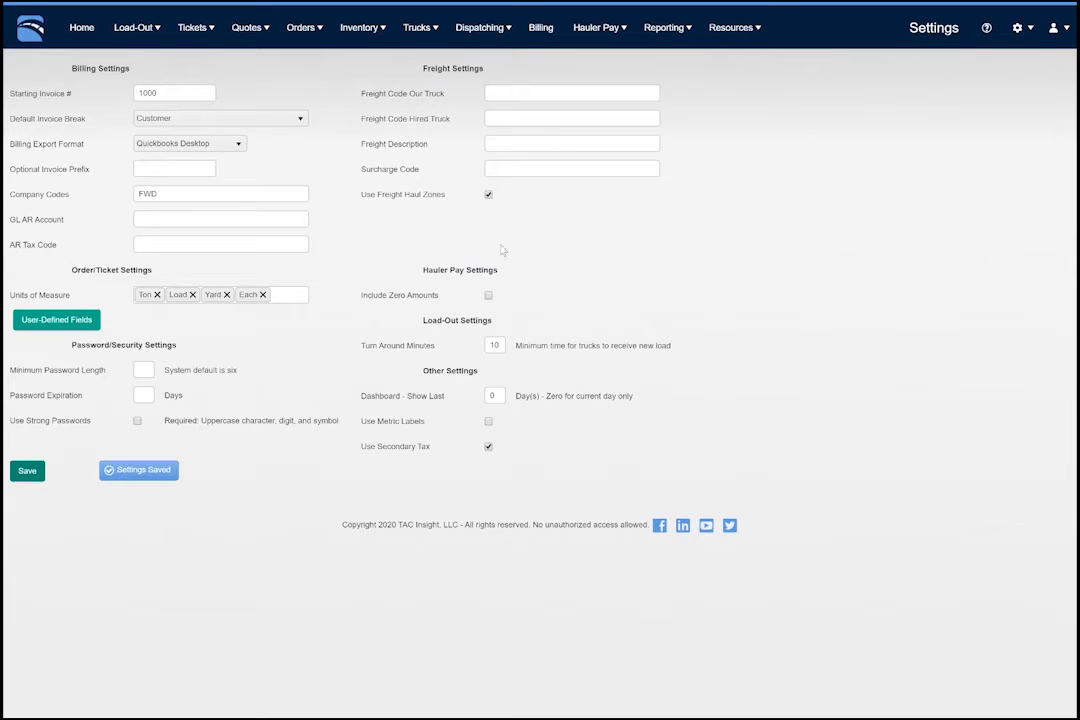
- Return to the tax codes and examine the secondary tax fields of BLOUNTTN without editing them
click(735, 30)
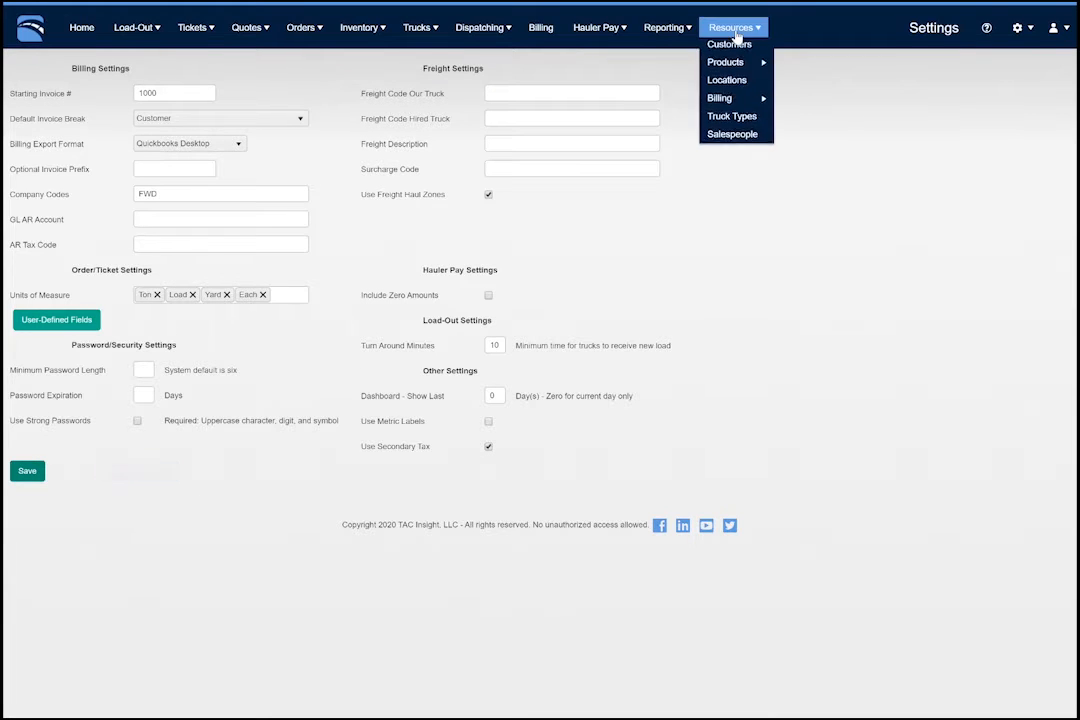
mouse_move(735, 99)
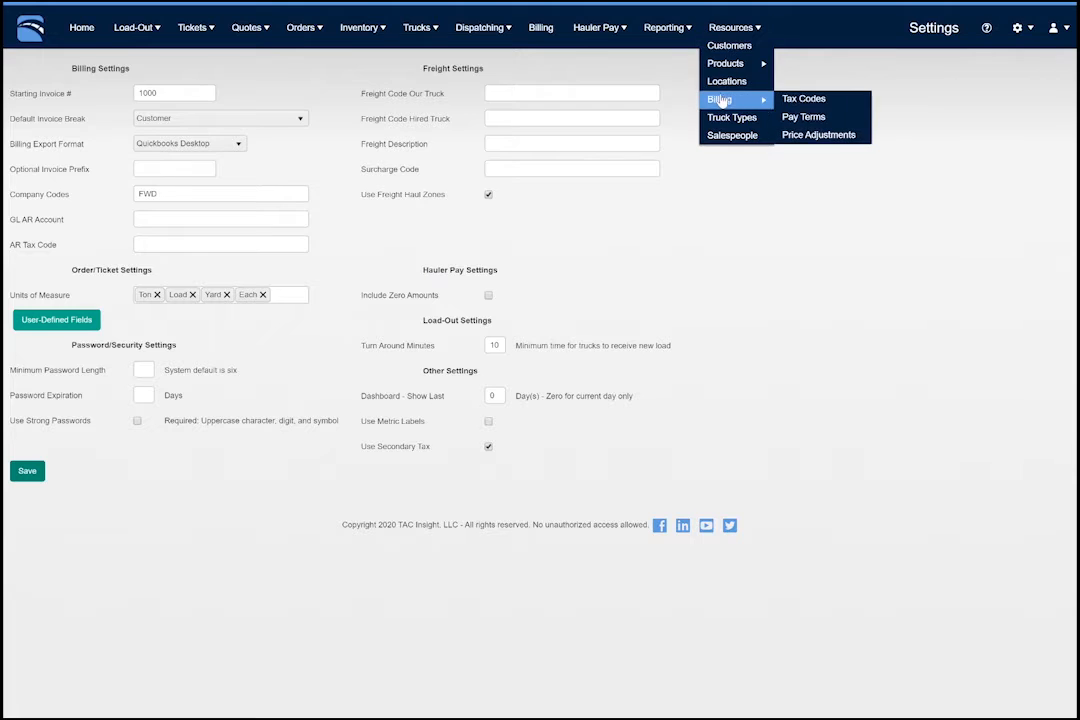
click(787, 101)
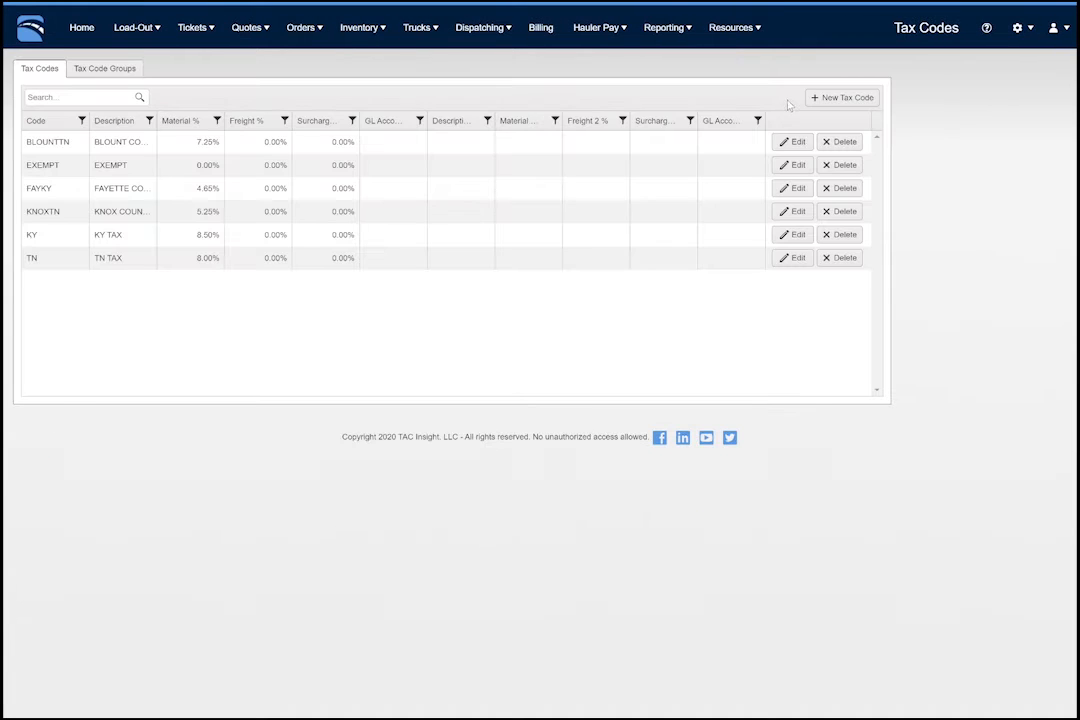
click(789, 142)
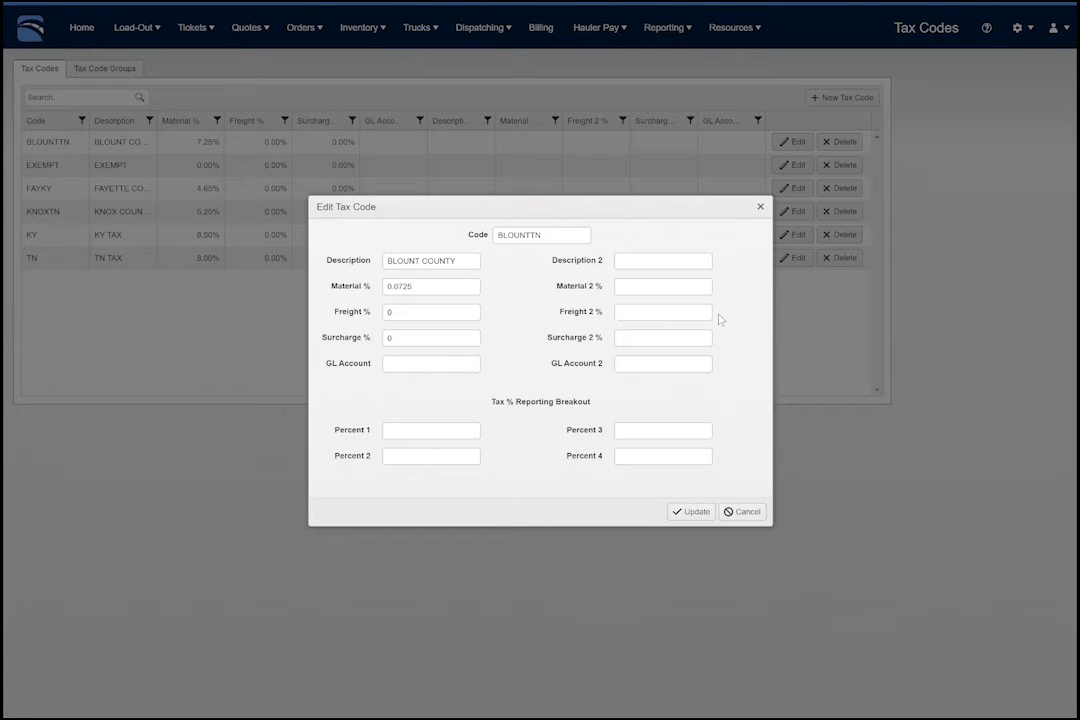
click(750, 513)
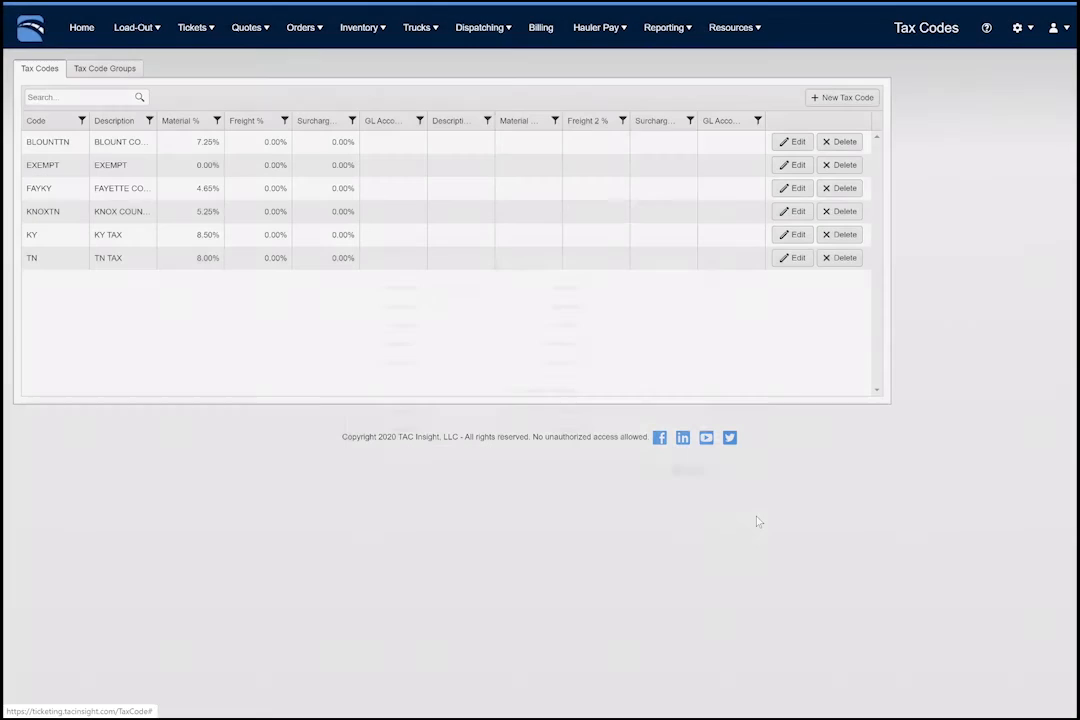
- Create and save a tax code group named County Taxes
click(122, 69)
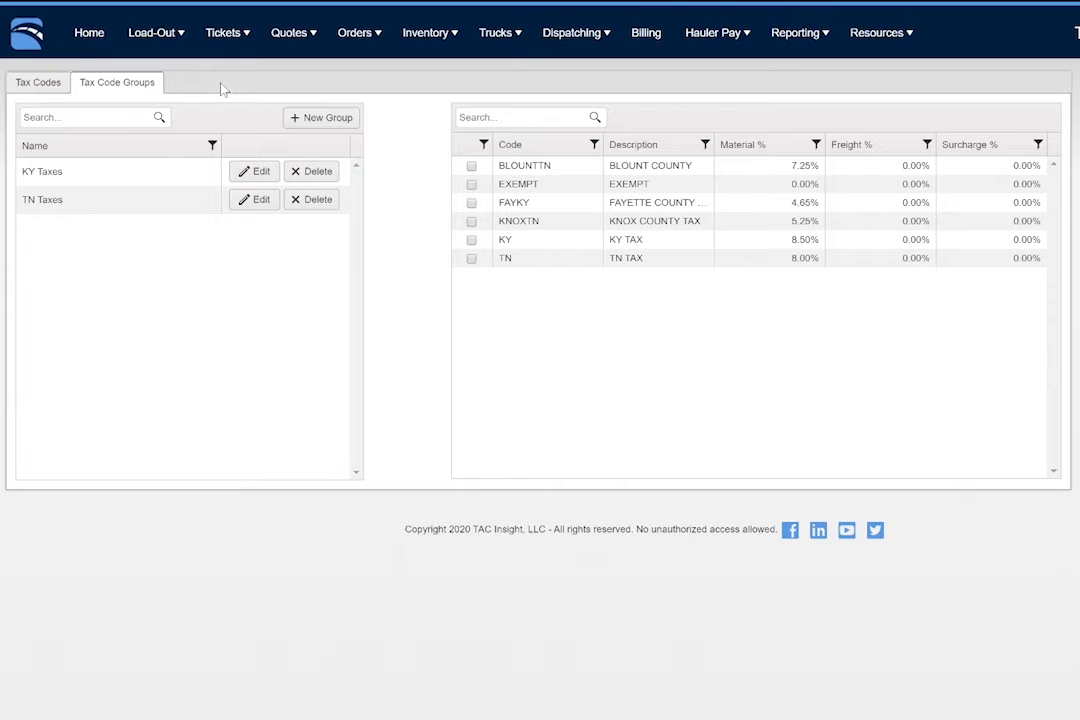
click(298, 118)
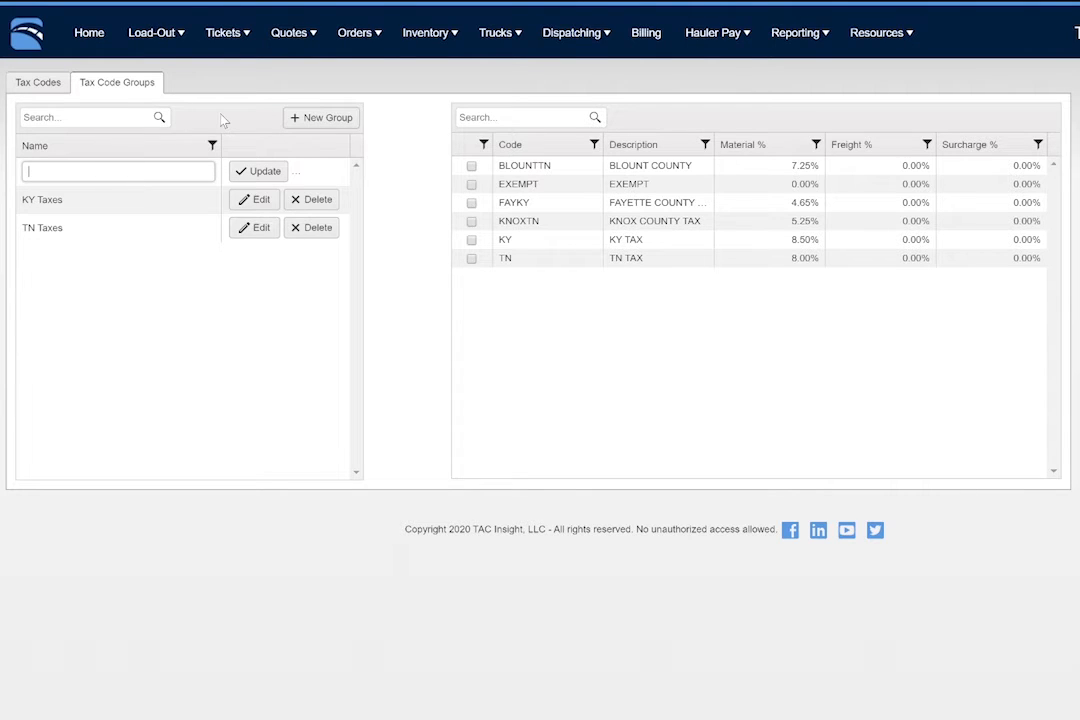
text(County Taxes)
click(256, 171)
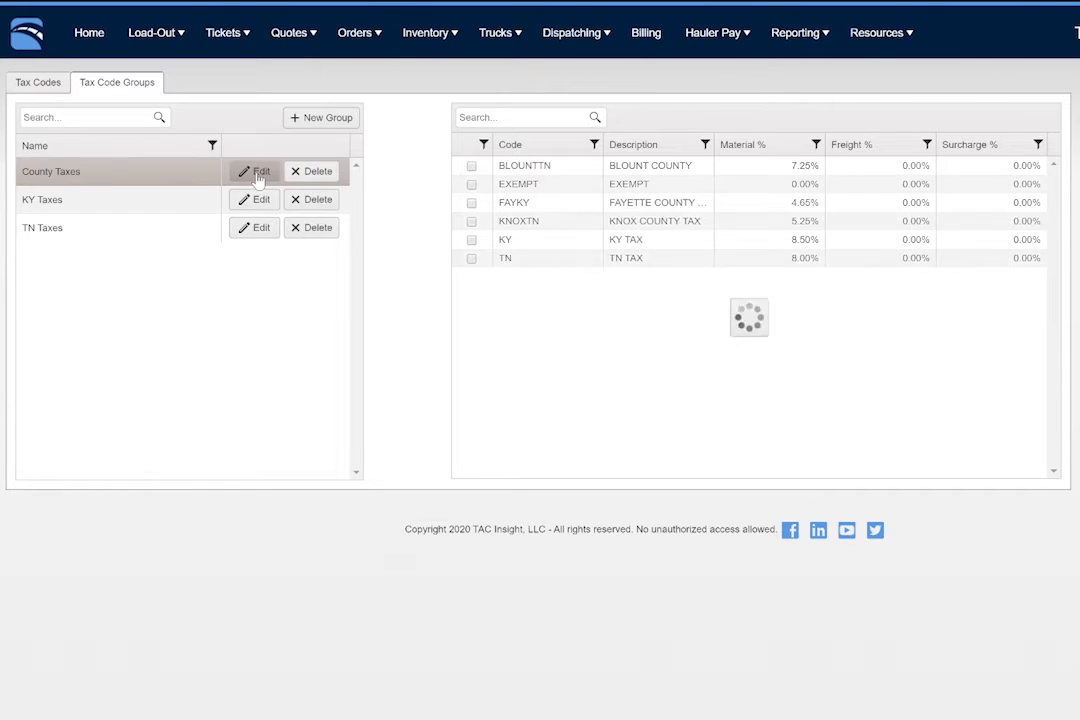
- Assign the tax codes BLOUNTTN and KNOXTN to the County Taxes group
click(125, 177)
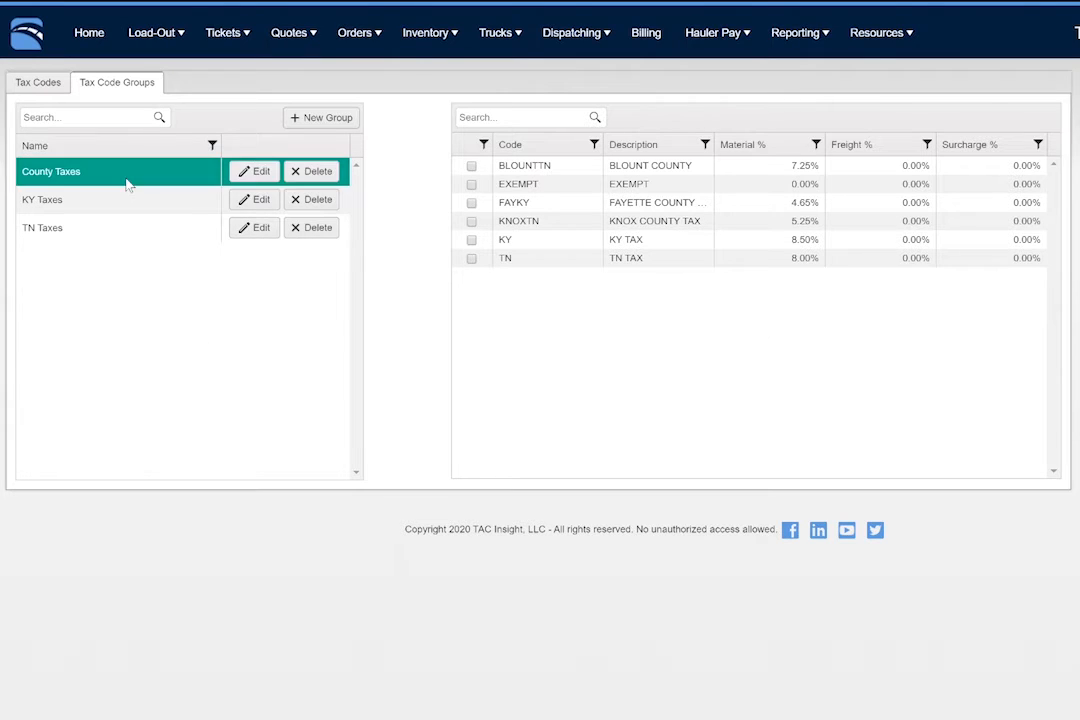
click(471, 165)
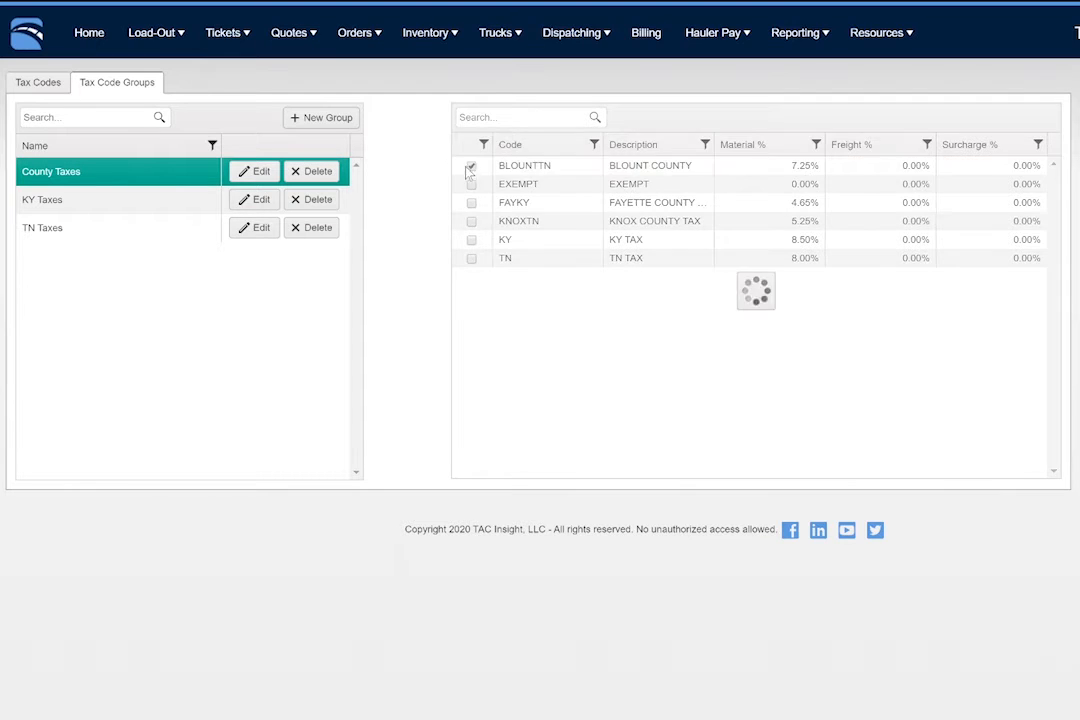
click(471, 221)
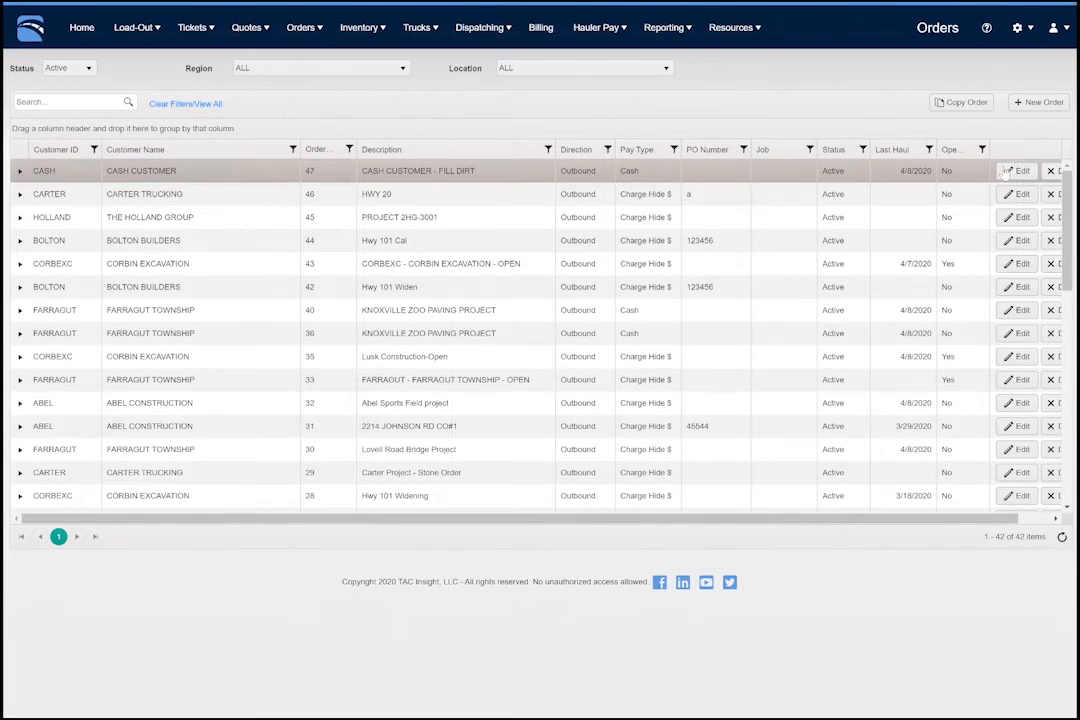
- Assign the County Taxes group with tax code BLOUNTTN to the FILL DIRT product of the CASH CUSTOMER - FILL DIRT order, saving and closing the order
click(1014, 171)
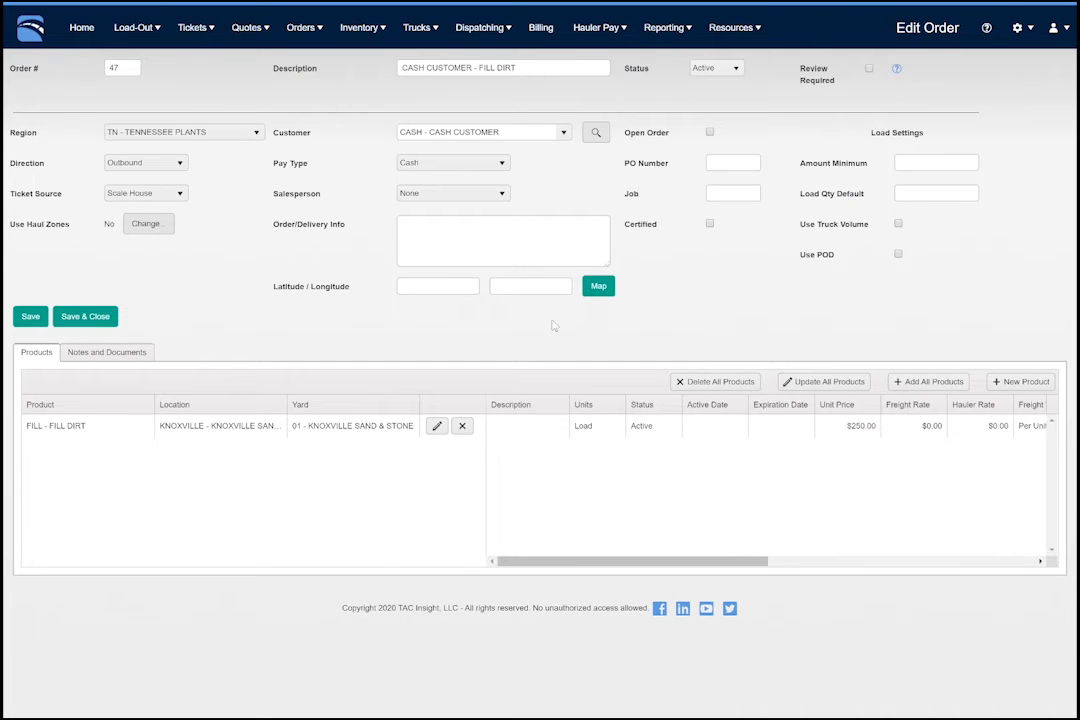
click(437, 427)
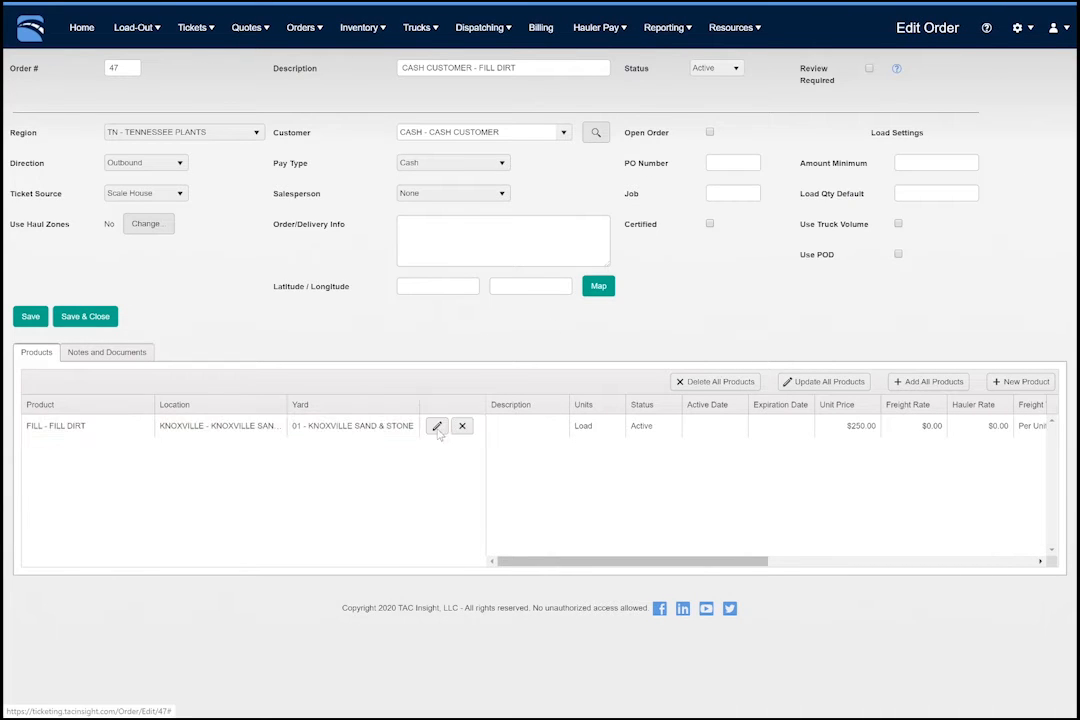
click(355, 327)
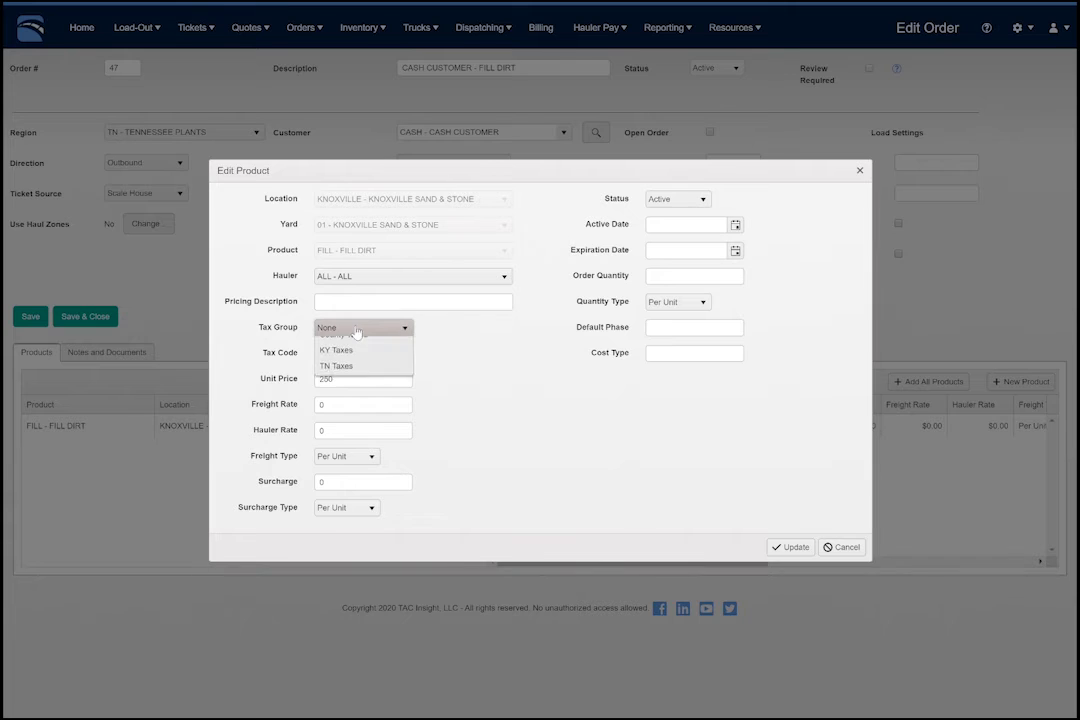
click(356, 365)
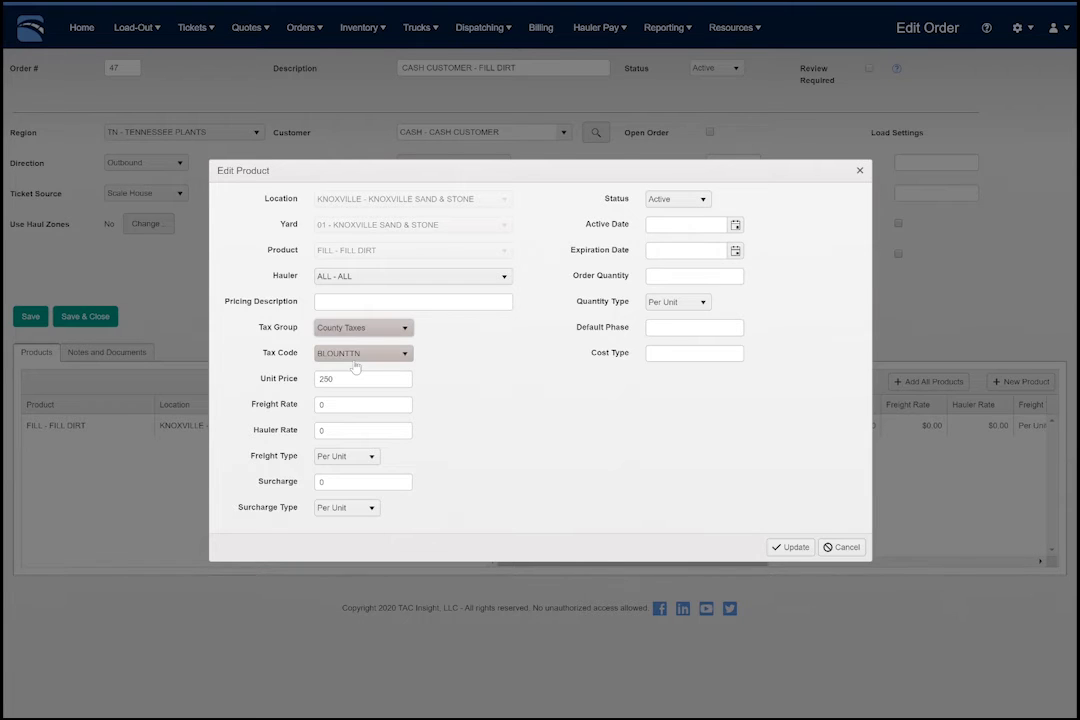
click(791, 550)
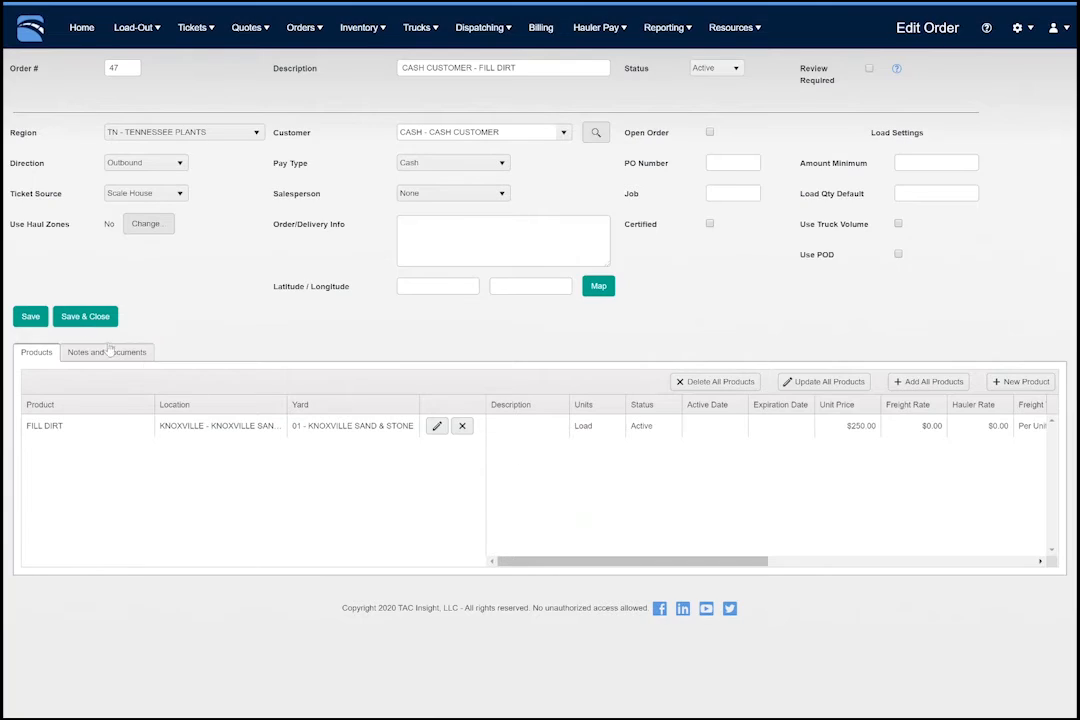
click(83, 319)
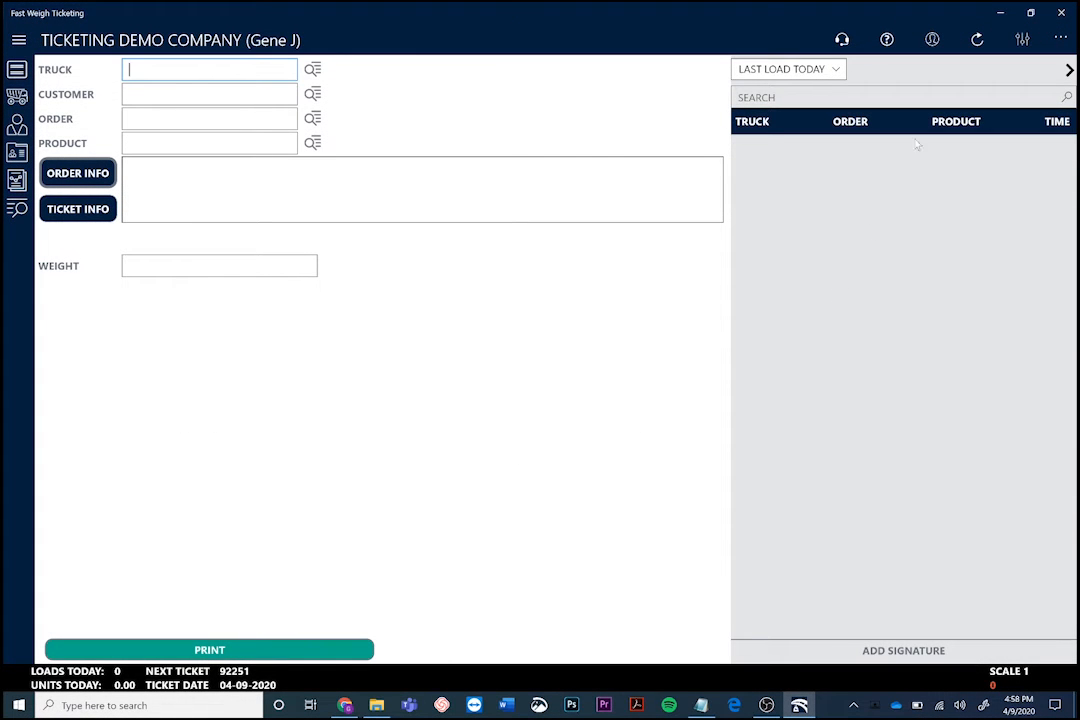
- Switch to Fast Weigh Ticketing, refresh its data, and choose tax code KNOXTN on a ticket for truck 1009, customer CASH and product FILL
click(977, 40)
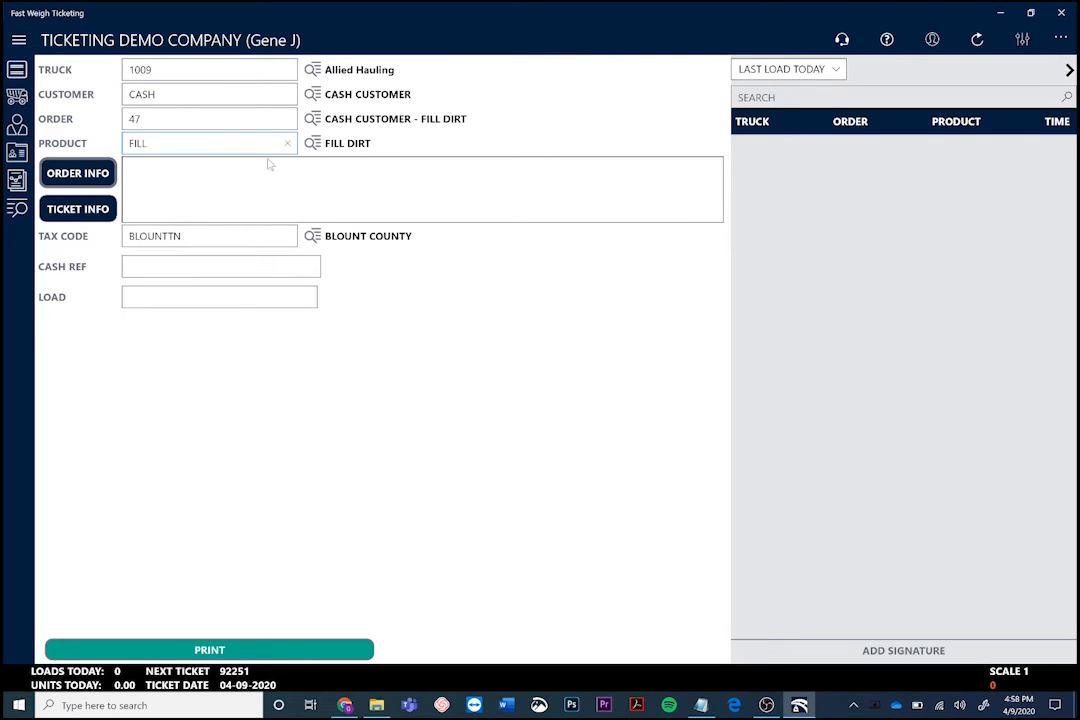
click(313, 237)
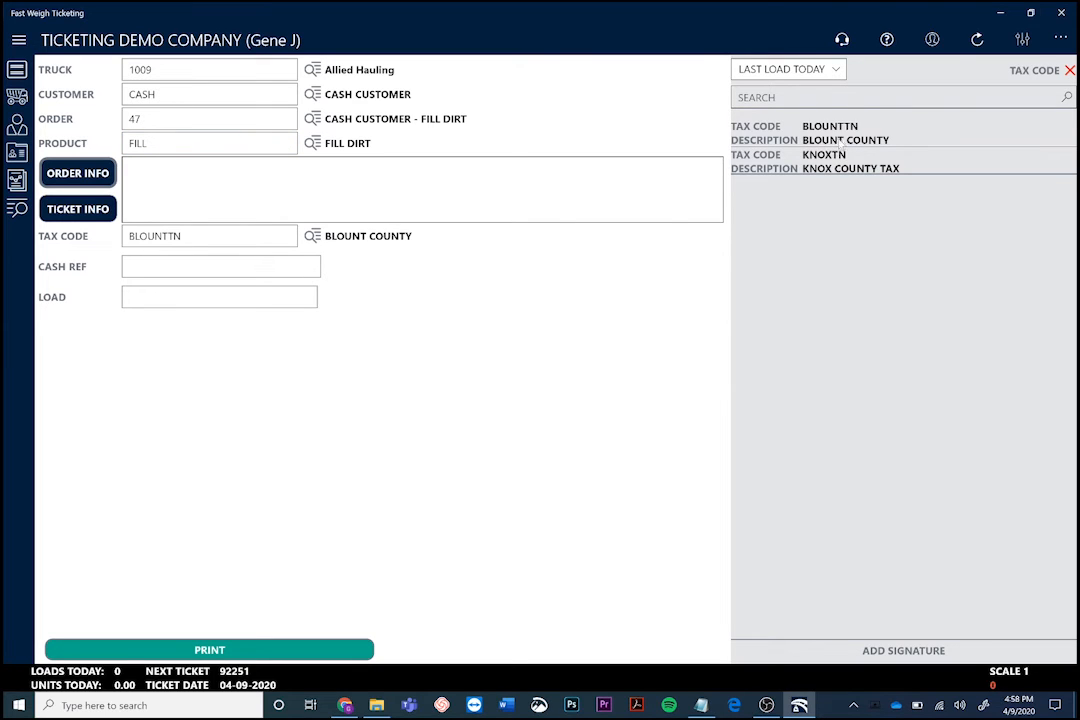
click(841, 156)
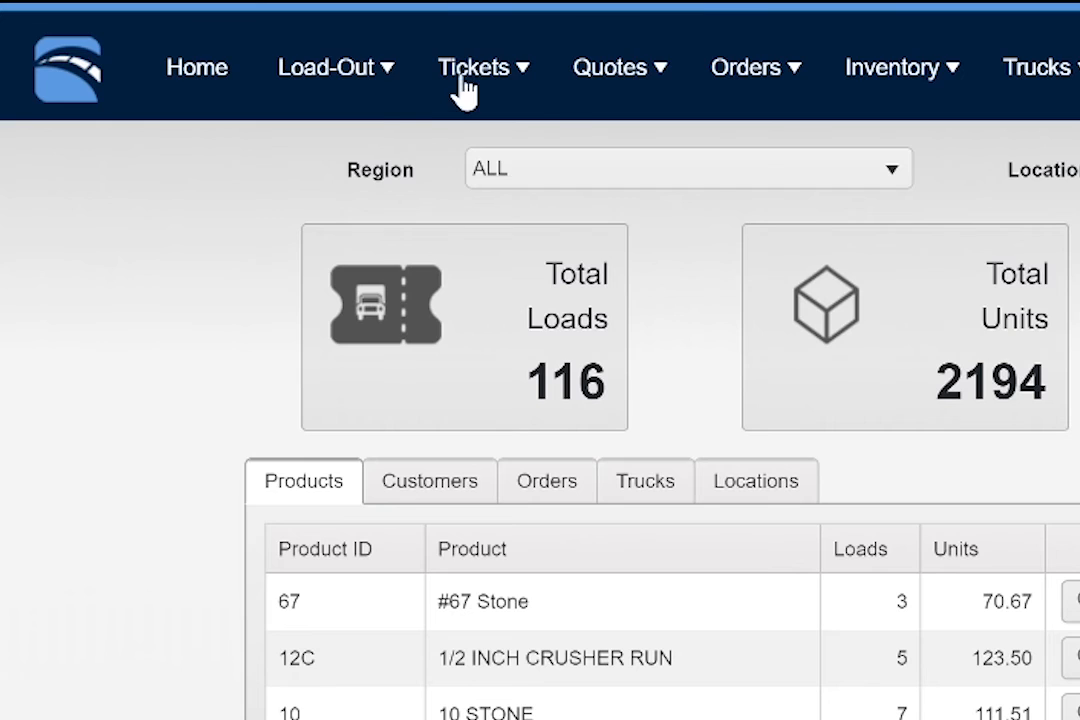
- In the web portal's billing, open the pricing of ABEL CONSTRUCTION's 10 STONE product in its first listed order and examine the tax code choices
click(466, 86)
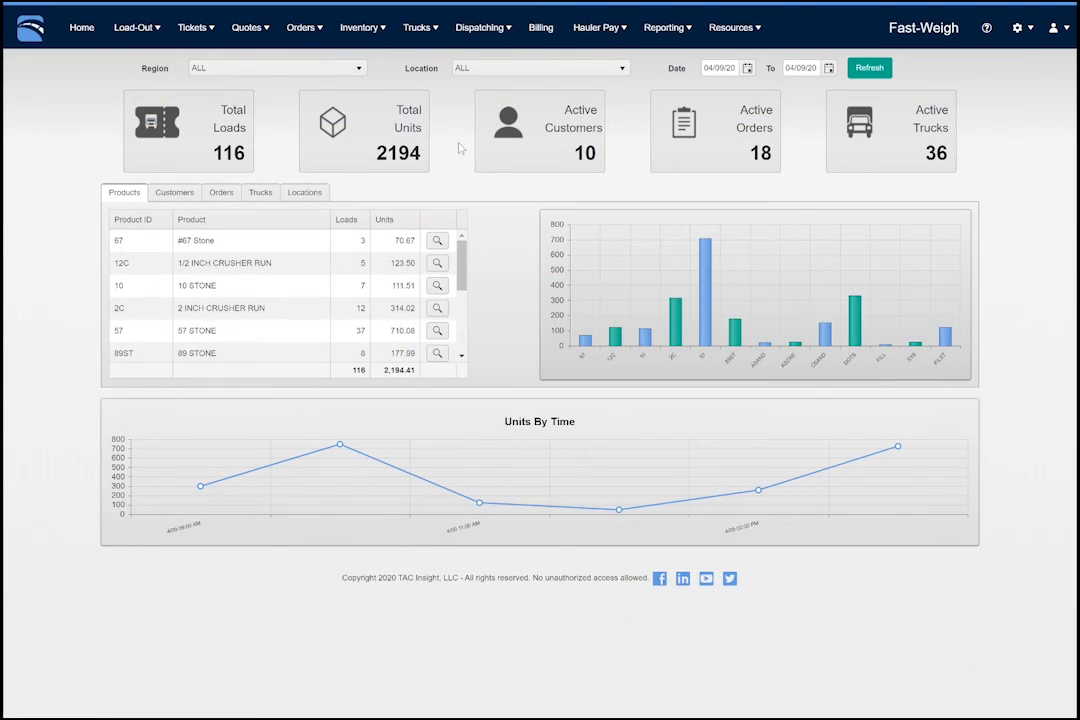
click(540, 29)
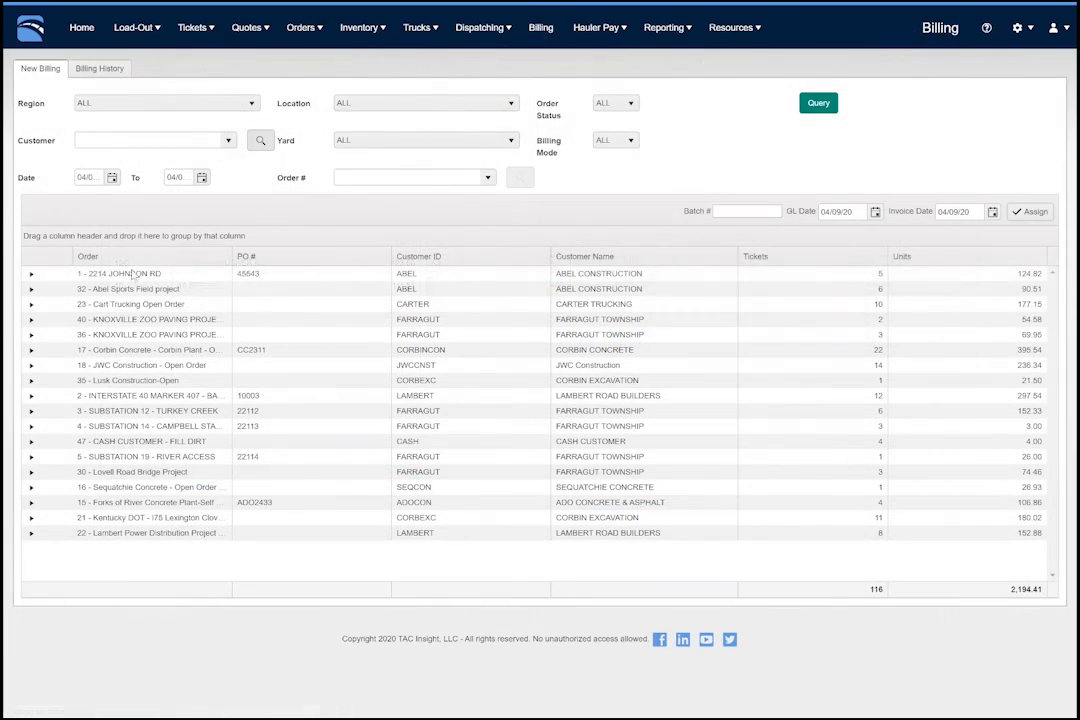
click(30, 274)
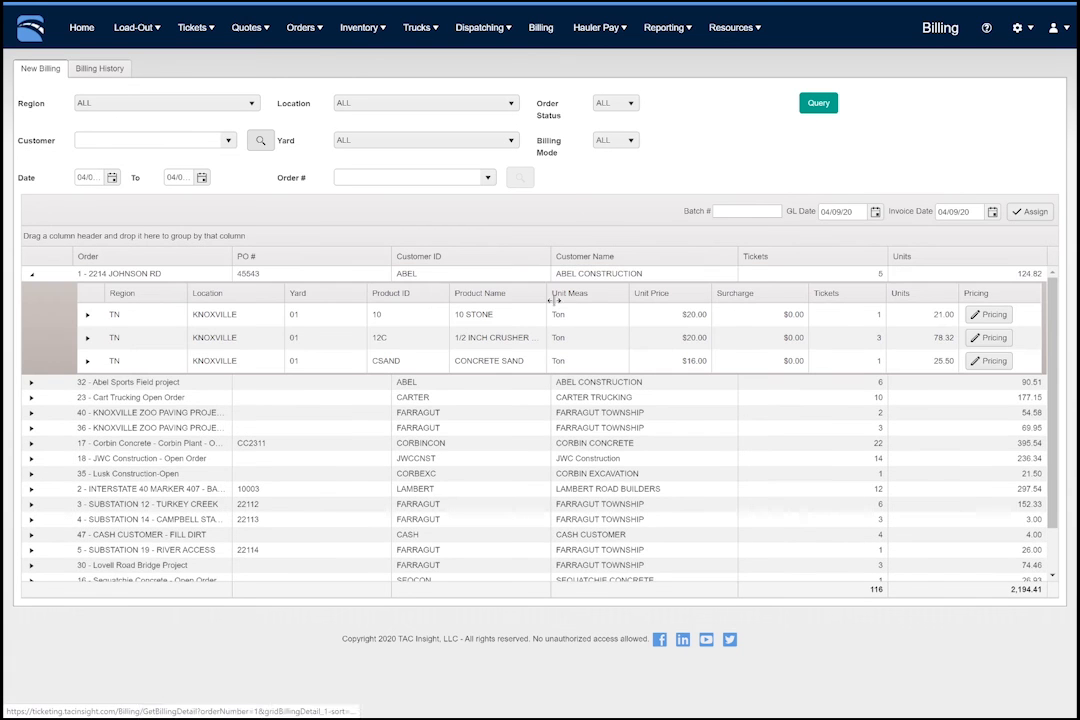
click(987, 318)
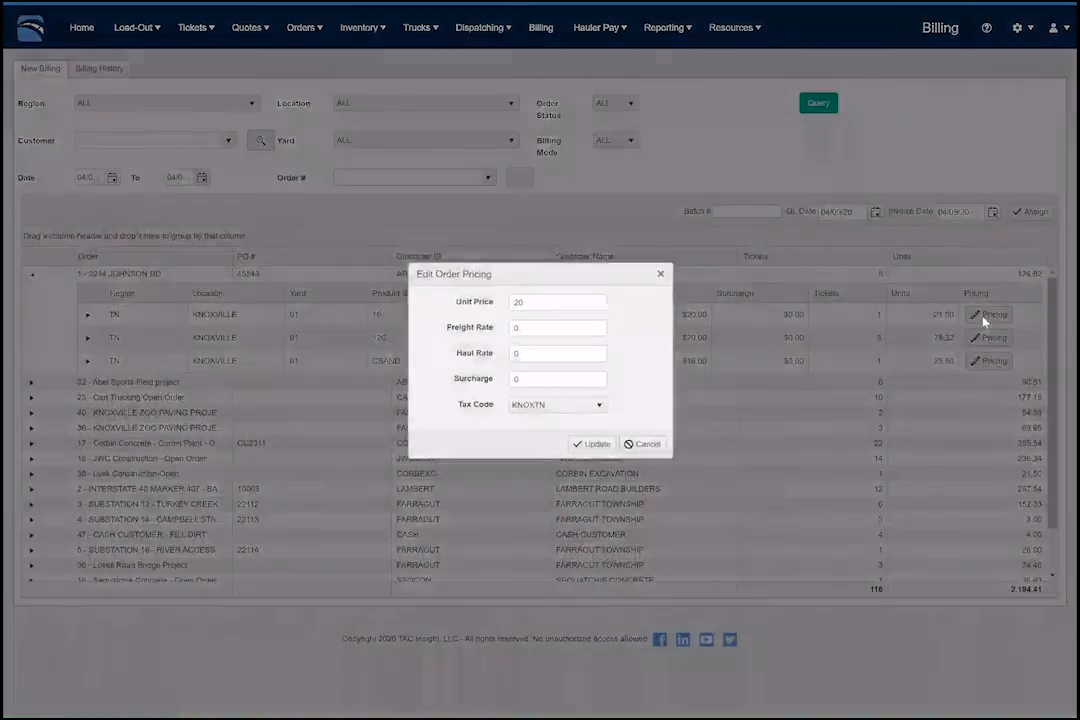
click(528, 412)
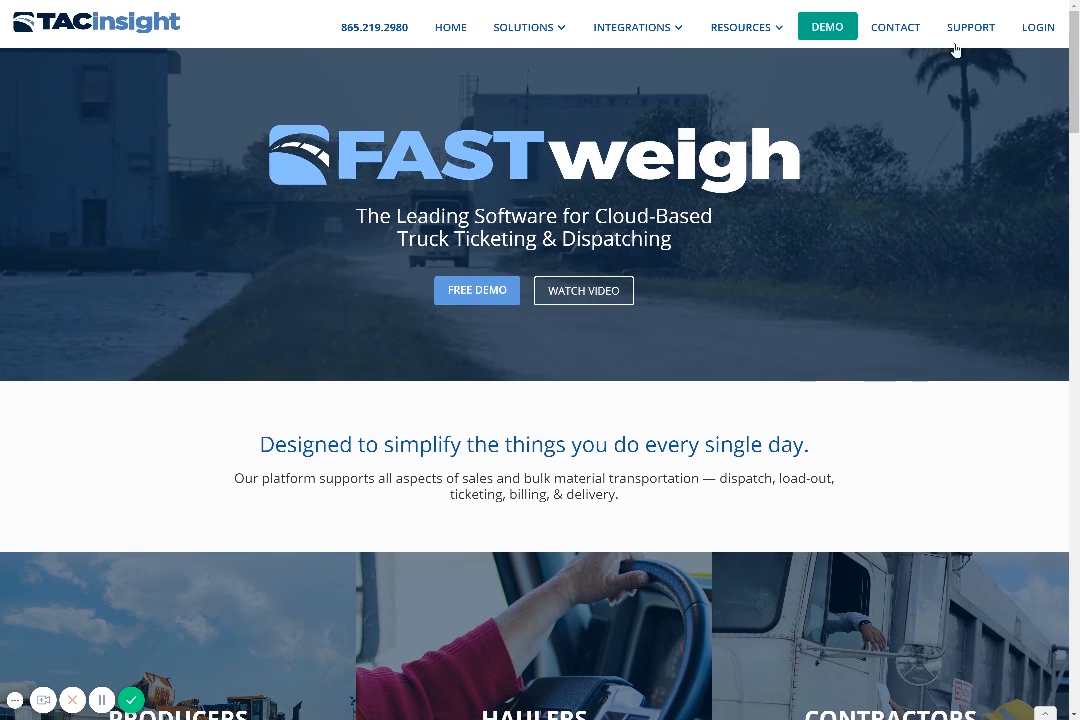
- Open the Customer Support page on the TACinsight website and review its contact form and phone support hours
click(961, 36)
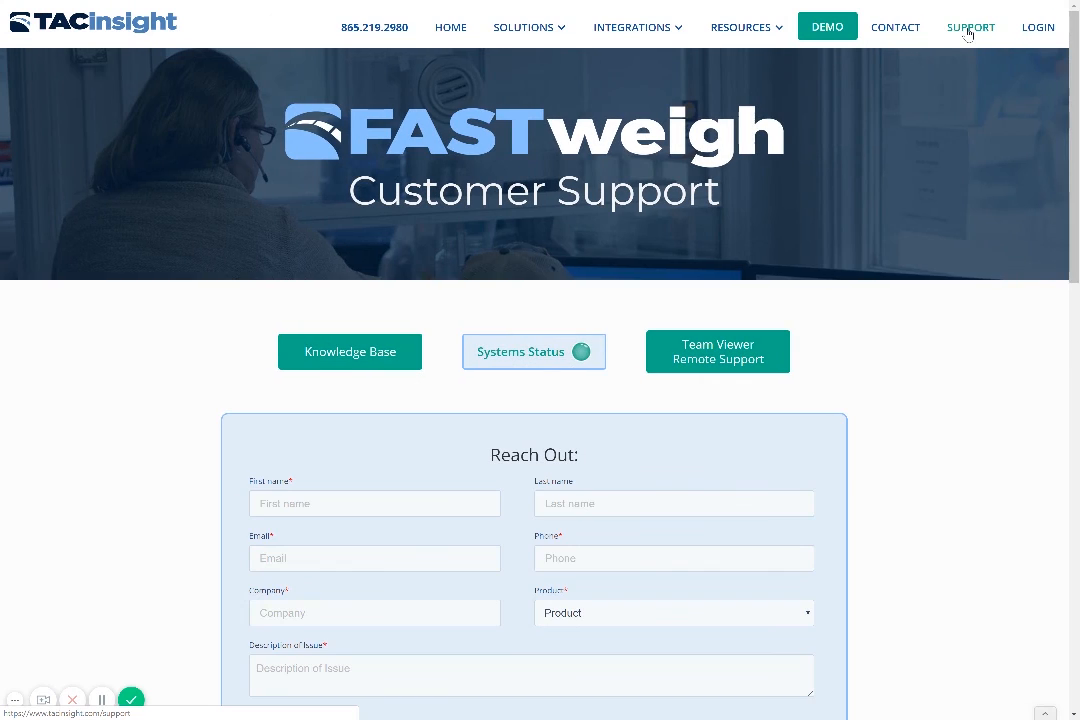
scroll(976, 232, down, 1)
scroll(975, 266, down, 2)
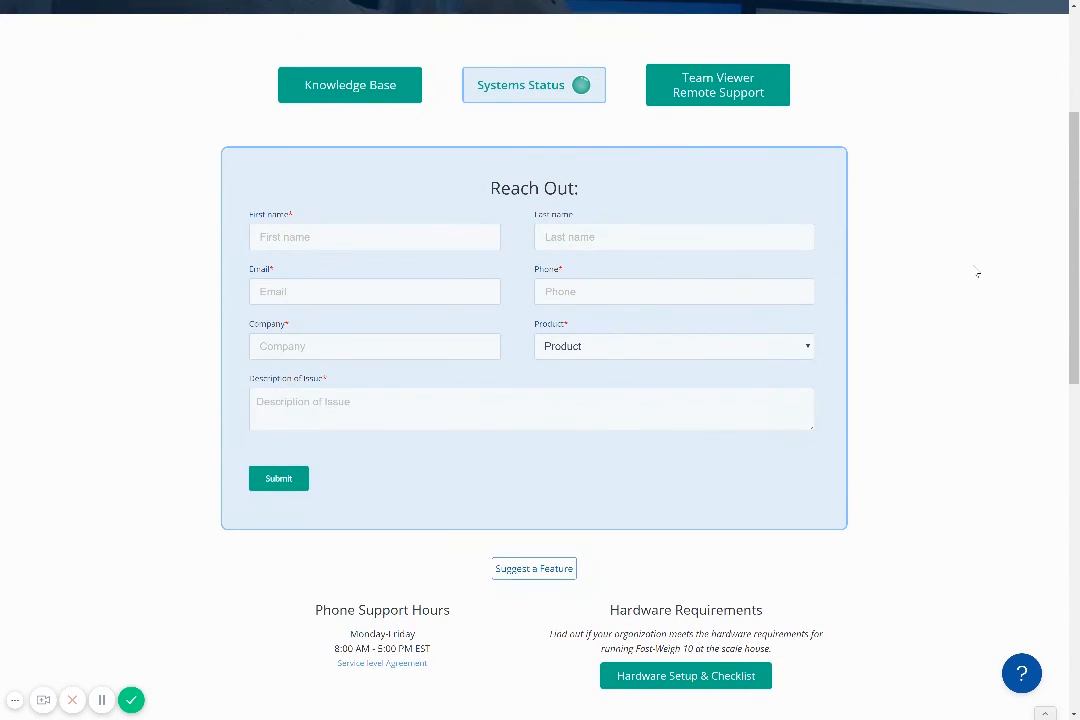